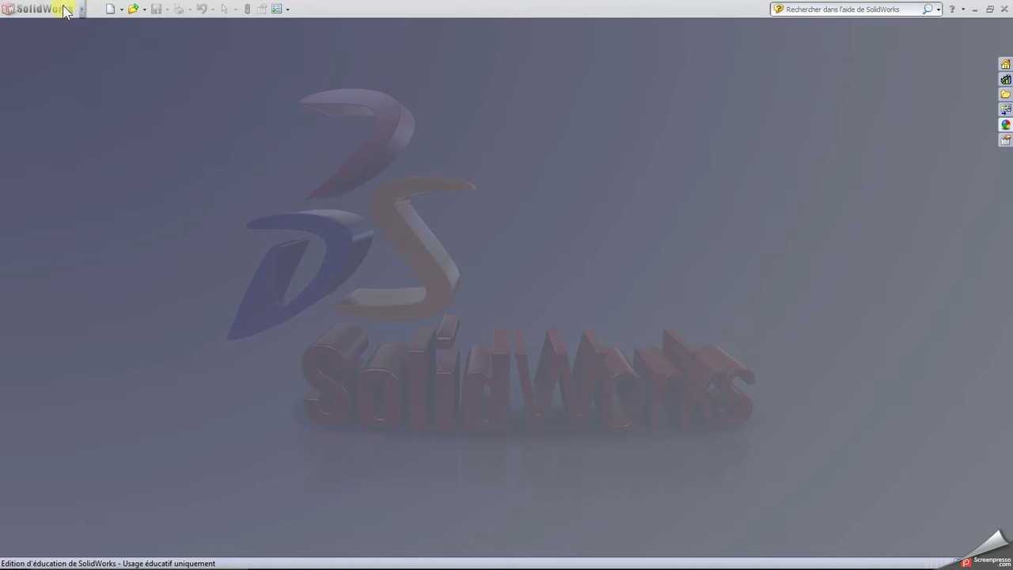
Create a new Assemblage document from the Nouveau document dialog
{"action": "left_click", "coordinate": [112, 9]}
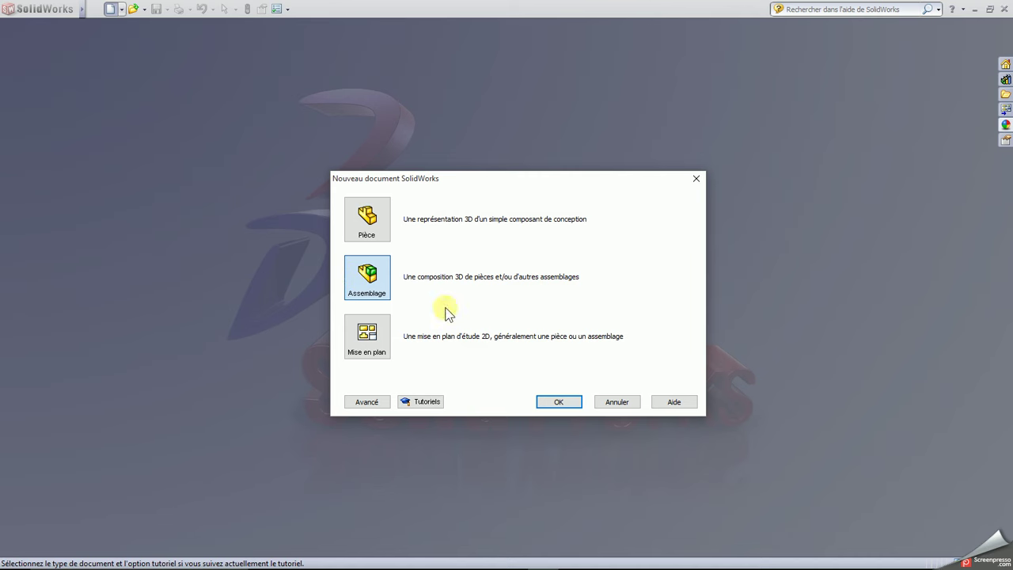
{"action": "left_click", "coordinate": [544, 402]}
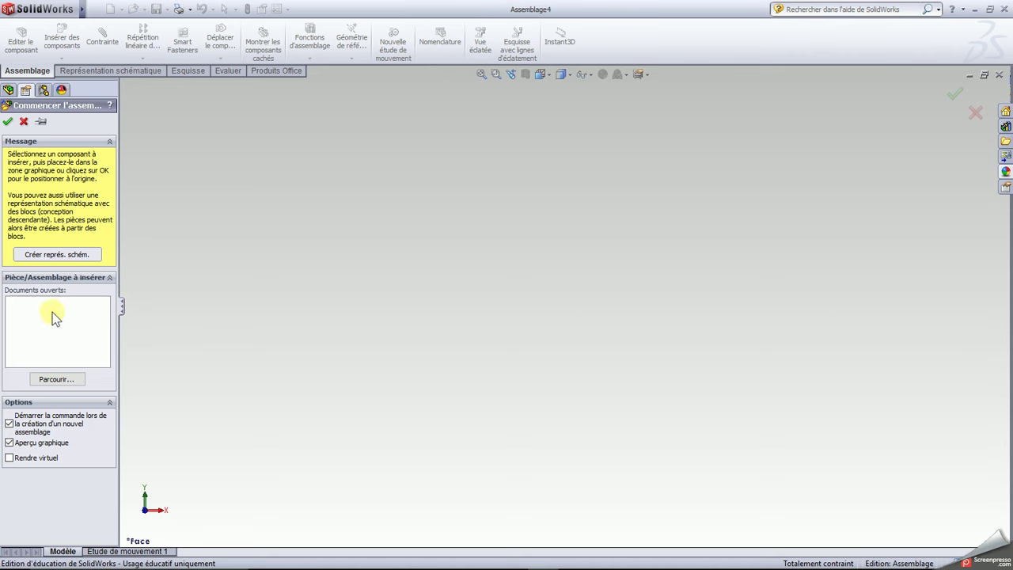
Insert Poteau.SLDPRT as the fixed first component Poteau<1> and view it in 3-D
{"action": "left_click", "coordinate": [48, 382]}
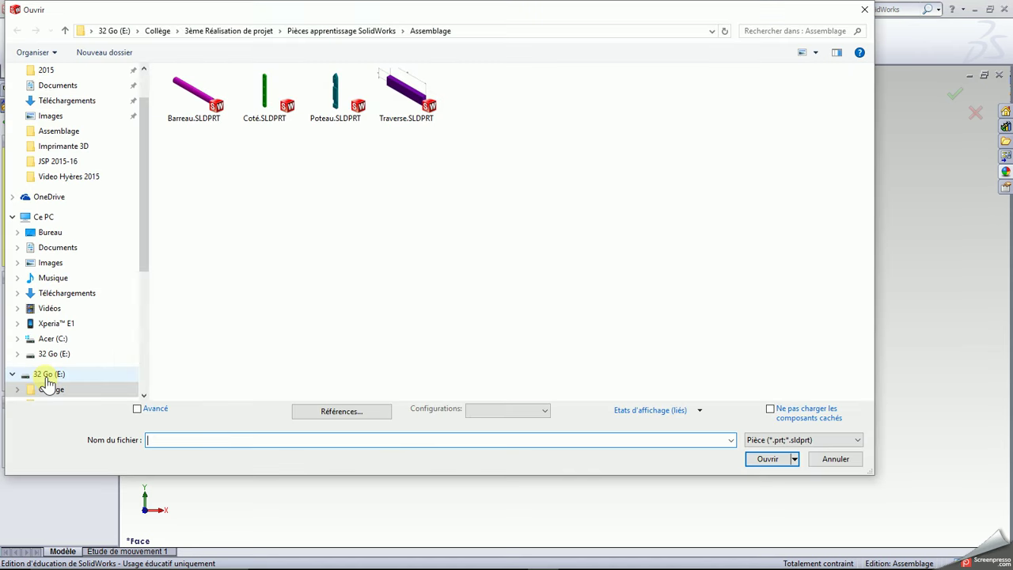
{"action": "left_click", "coordinate": [335, 91]}
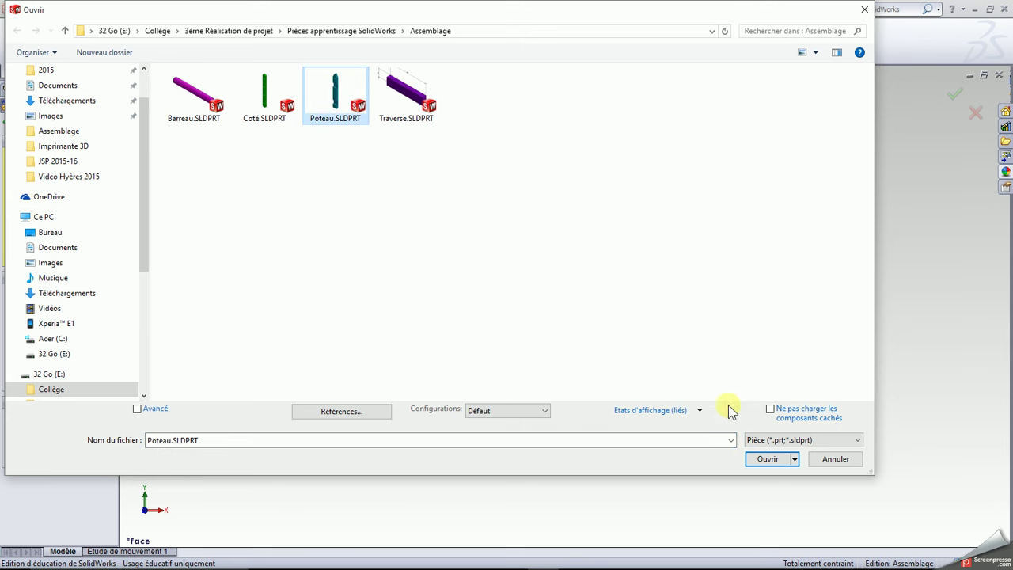
{"action": "left_click", "coordinate": [766, 459]}
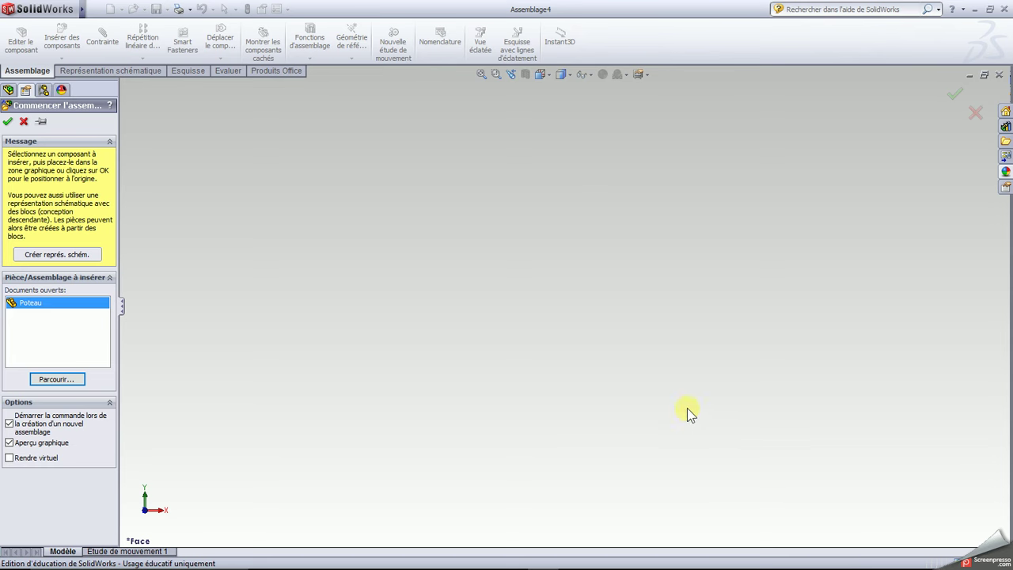
{"action": "left_click", "coordinate": [496, 302]}
{"action": "mouse_move", "coordinate": [663, 303]}
{"action": "middle_mouse_down"}
{"action": "mouse_move", "coordinate": [646, 319]}
{"action": "mouse_move", "coordinate": [593, 310]}
{"action": "mouse_move", "coordinate": [705, 365]}
{"action": "mouse_move", "coordinate": [622, 348]}
{"action": "middle_mouse_up"}
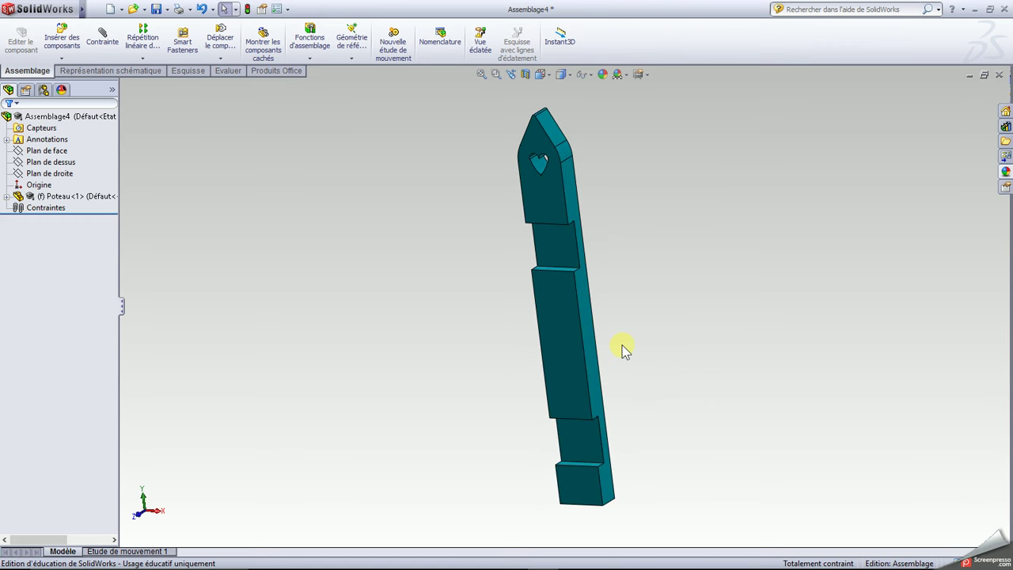
Insert Traverse.SLDPRT and drop it beside the post as Traverse<1>
{"action": "left_click", "coordinate": [62, 44]}
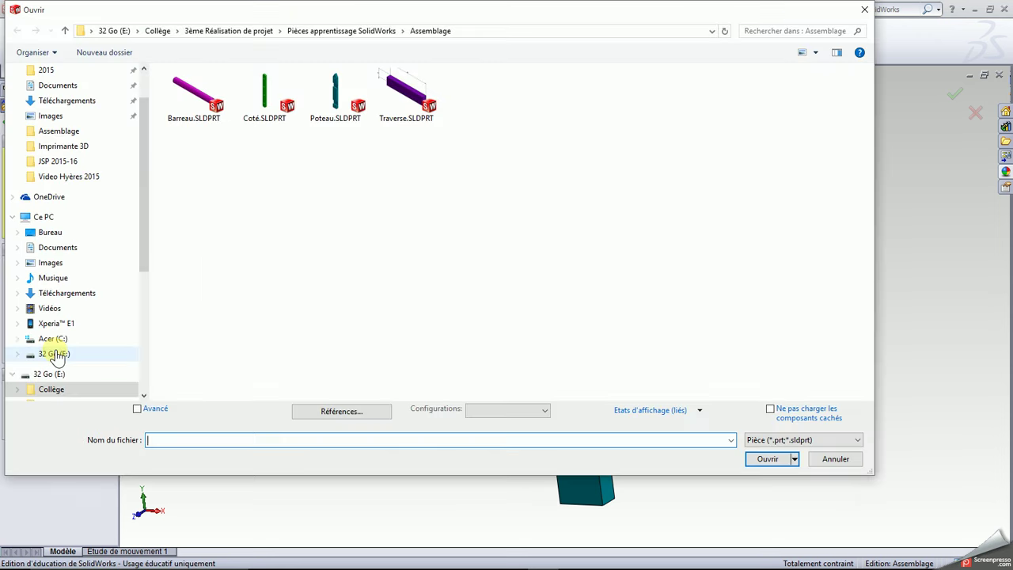
{"action": "left_click", "coordinate": [405, 99]}
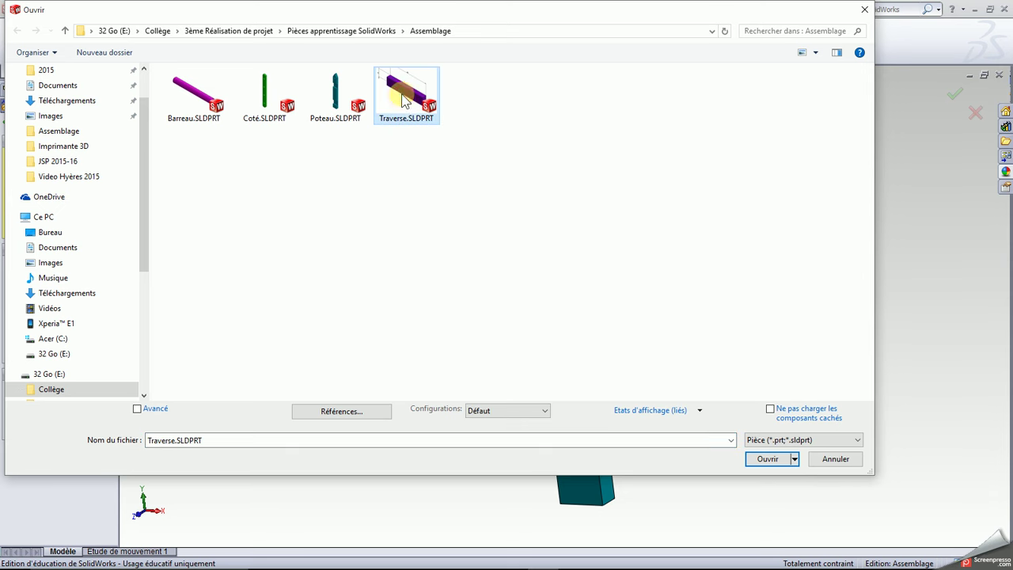
{"action": "left_click", "coordinate": [764, 458]}
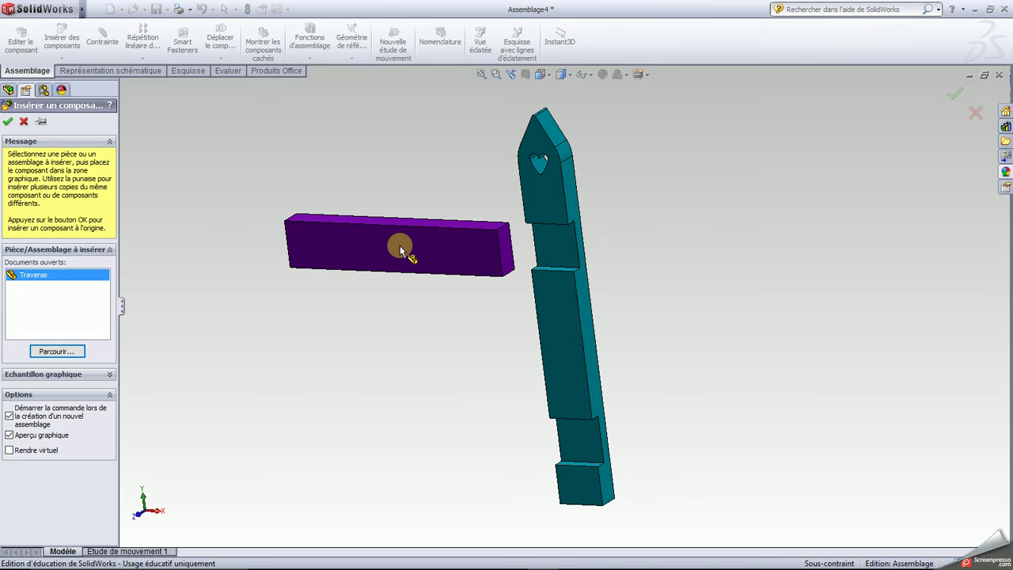
{"action": "left_click", "coordinate": [399, 251]}
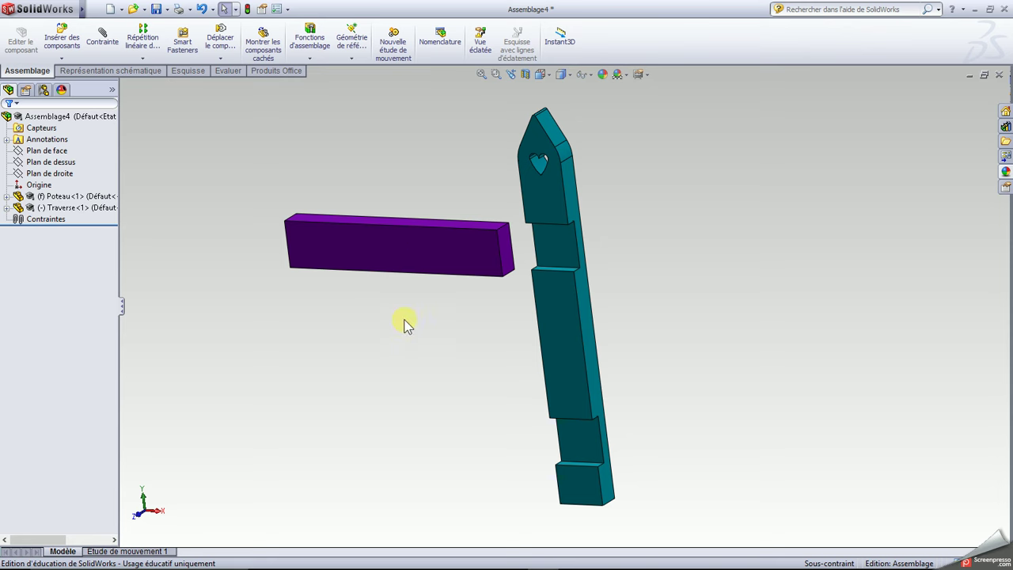
Mate the crossbar face coincident with the post's notch face, creating Coincident1
{"action": "scroll", "coordinate": [509, 251], "scroll_direction": "down", "scroll_amount": 1}
{"action": "scroll", "coordinate": [509, 250], "scroll_direction": "down", "scroll_amount": 1}
{"action": "scroll", "coordinate": [512, 239], "scroll_direction": "down", "scroll_amount": 1}
{"action": "scroll", "coordinate": [515, 238], "scroll_direction": "down", "scroll_amount": 2}
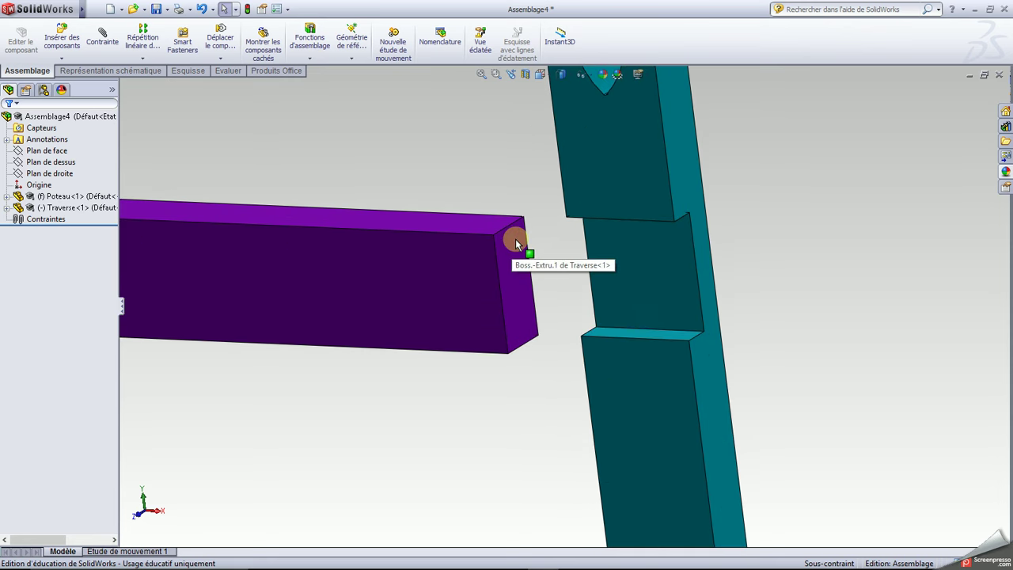
{"action": "left_click", "coordinate": [636, 262]}
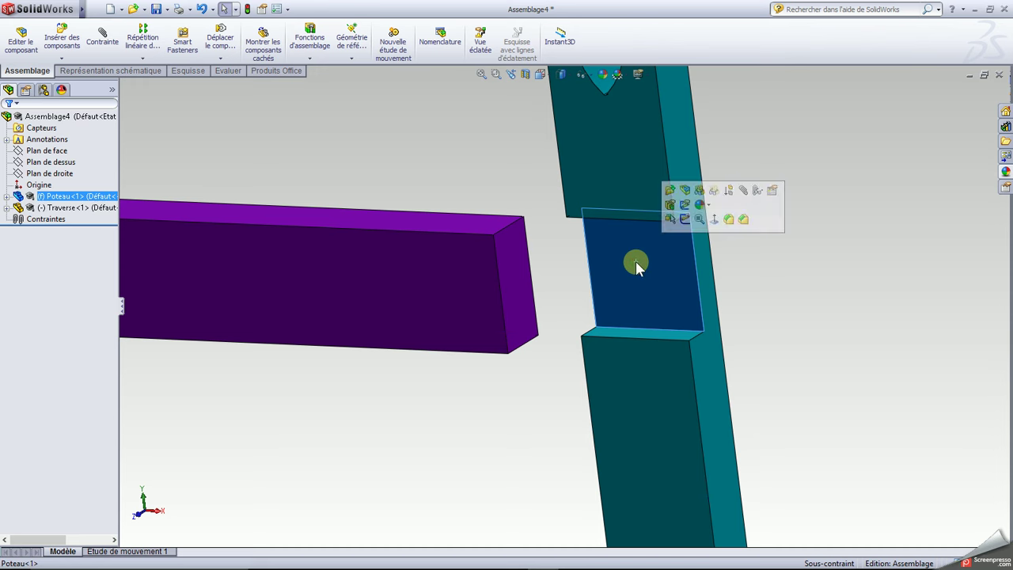
{"action": "left_click", "coordinate": [743, 190]}
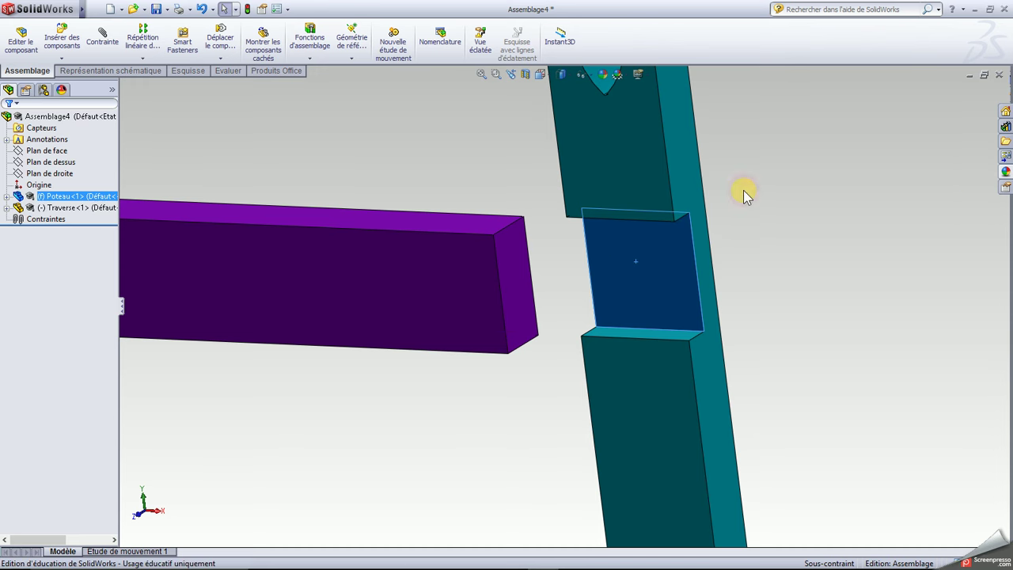
{"action": "mouse_move", "coordinate": [425, 144]}
{"action": "middle_mouse_down"}
{"action": "mouse_move", "coordinate": [527, 174]}
{"action": "mouse_move", "coordinate": [586, 234]}
{"action": "middle_mouse_up"}
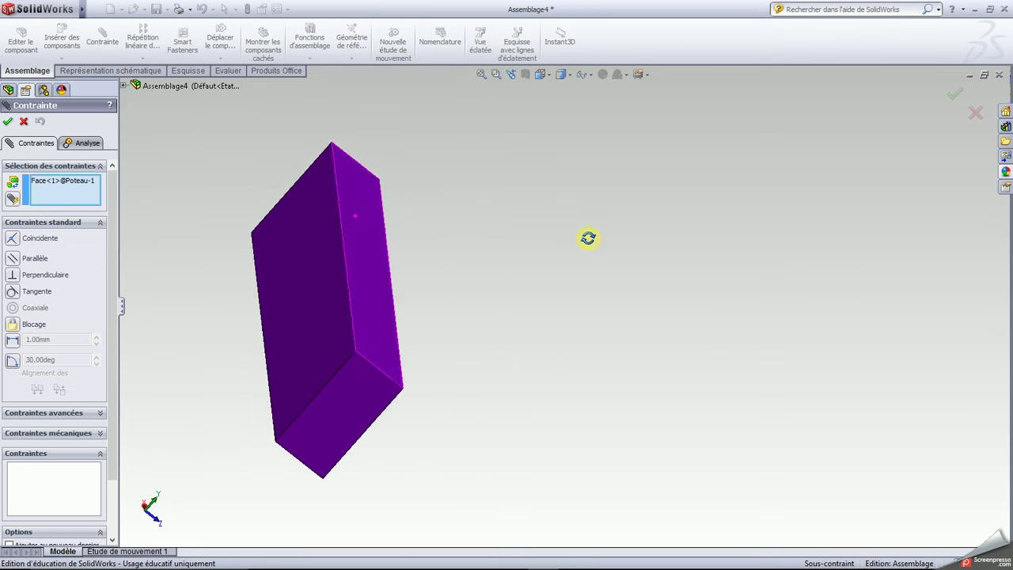
{"action": "key", "text": "Left"}
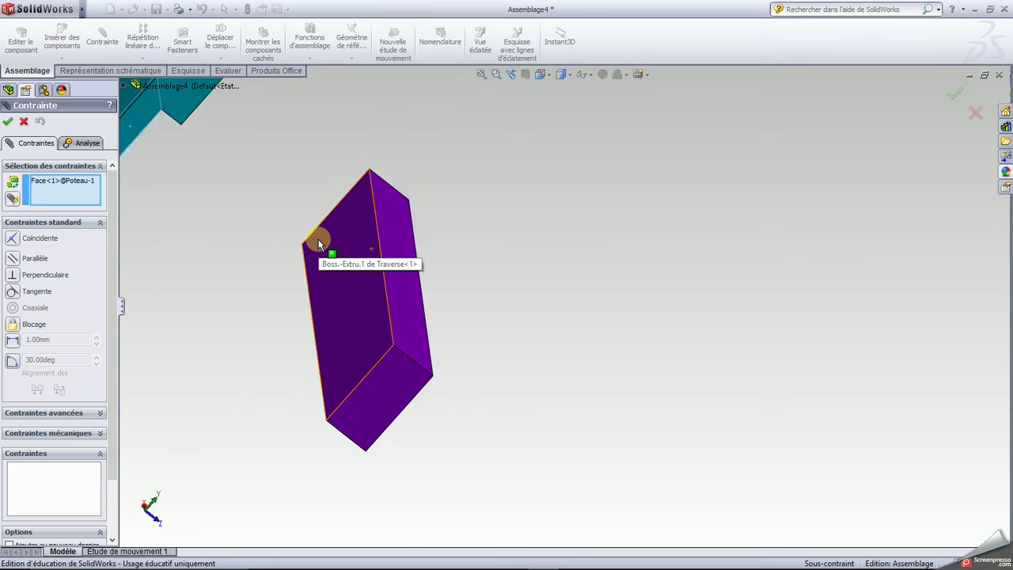
{"action": "key", "text": "Left"}
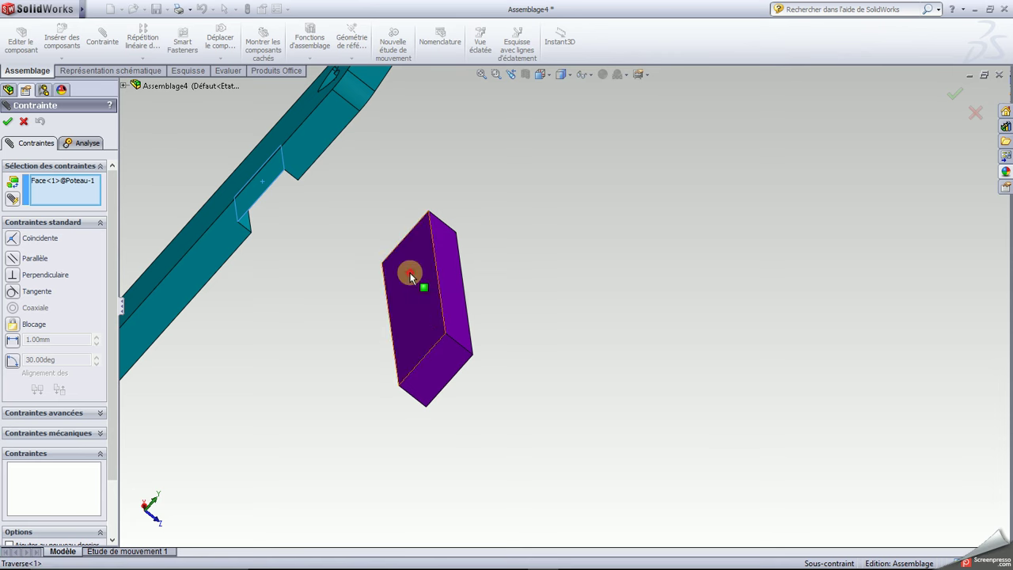
{"action": "left_click", "coordinate": [410, 275]}
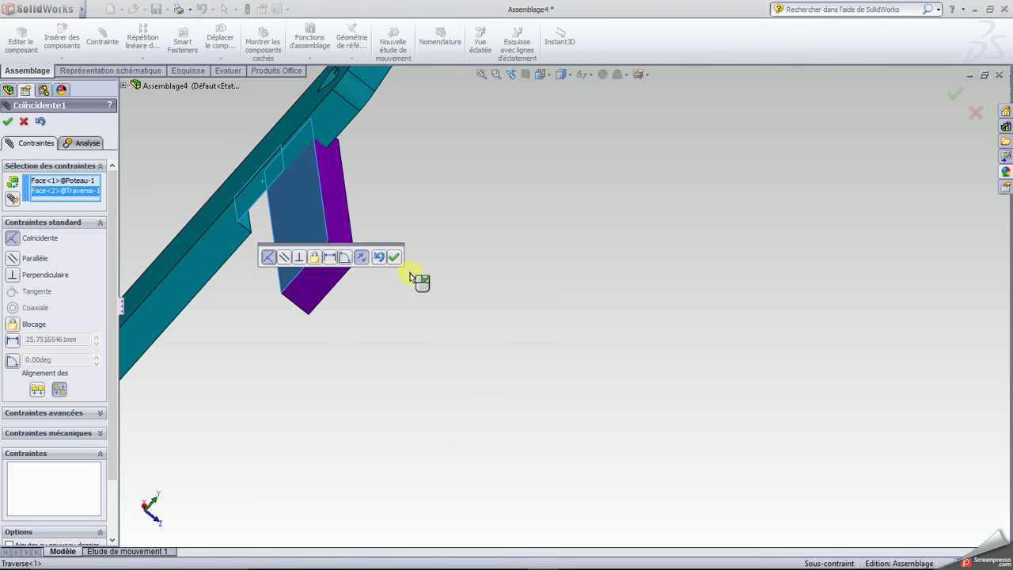
{"action": "left_click", "coordinate": [395, 258]}
{"action": "mouse_move", "coordinate": [470, 261]}
{"action": "middle_mouse_down"}
{"action": "mouse_move", "coordinate": [448, 183]}
{"action": "mouse_move", "coordinate": [467, 226]}
{"action": "mouse_move", "coordinate": [450, 203]}
{"action": "mouse_move", "coordinate": [339, 151]}
{"action": "mouse_move", "coordinate": [366, 270]}
{"action": "middle_mouse_up"}
Rest the crossbar on the notch ledge with a second coincident mate (Coincident2)
{"action": "scroll", "coordinate": [366, 270], "scroll_direction": "down", "scroll_amount": 2}
{"action": "scroll", "coordinate": [364, 277], "scroll_direction": "down", "scroll_amount": 1}
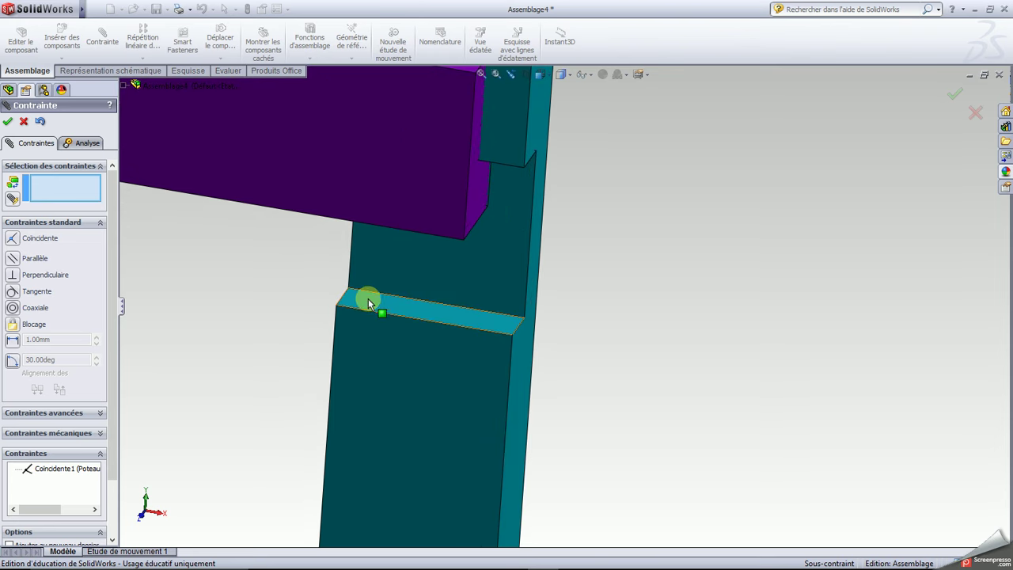
{"action": "left_click", "coordinate": [368, 305]}
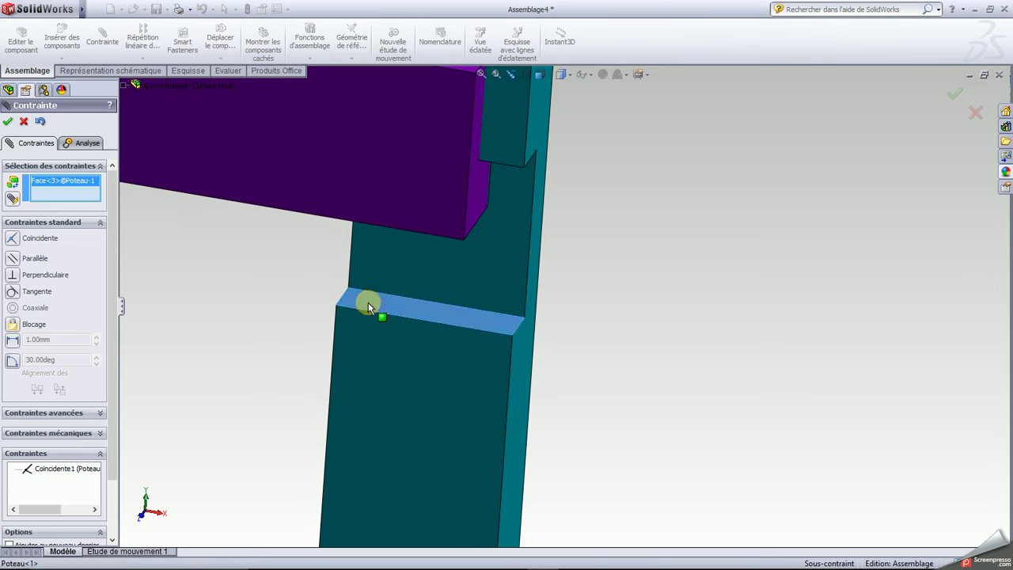
{"action": "middle_click_drag", "start_coordinate": [292, 291], "coordinate": [308, 230]}
{"action": "scroll", "coordinate": [308, 227], "scroll_direction": "up", "scroll_amount": 2}
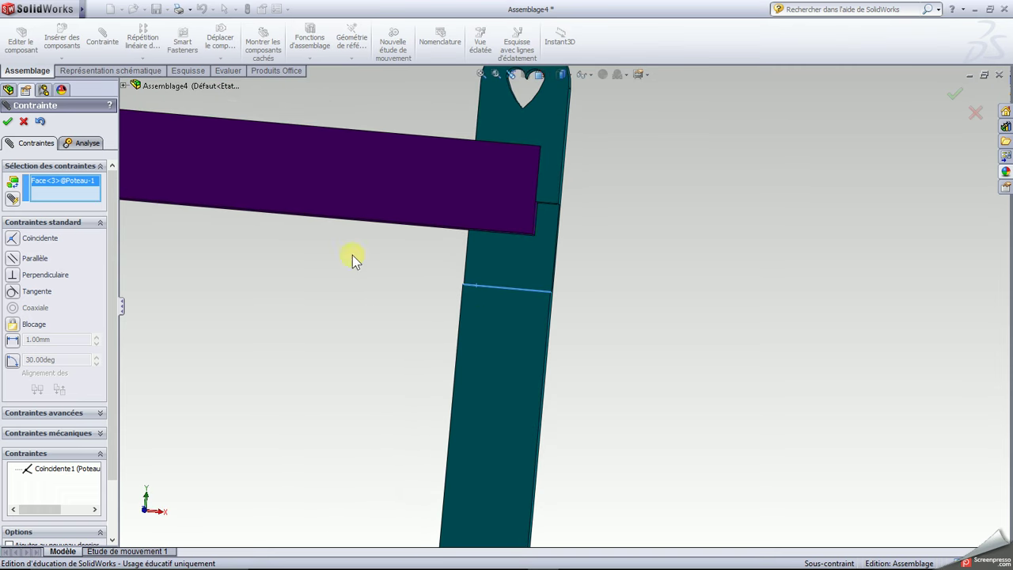
{"action": "middle_click_drag", "start_coordinate": [372, 293], "coordinate": [379, 198]}
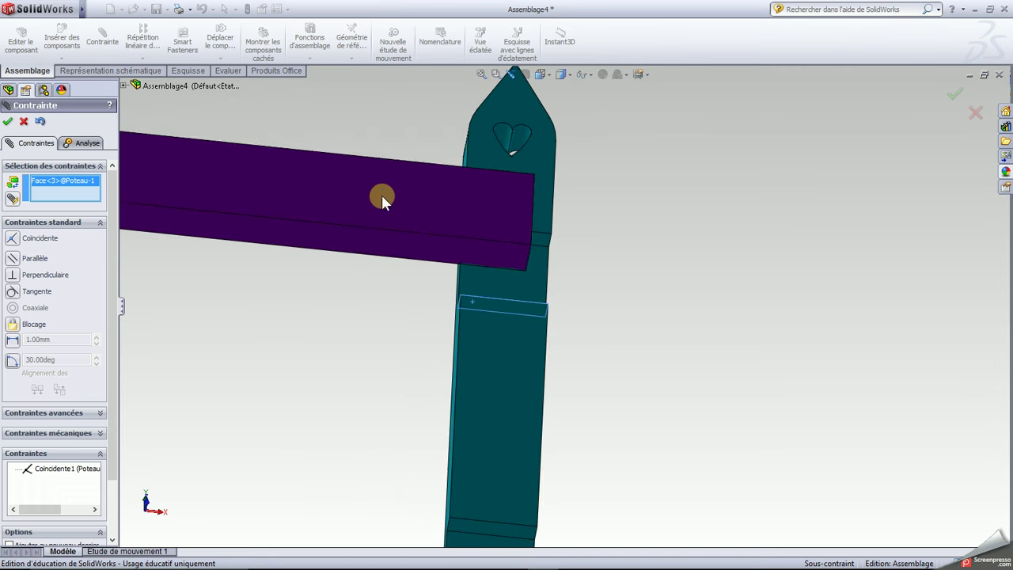
{"action": "left_click", "coordinate": [397, 243]}
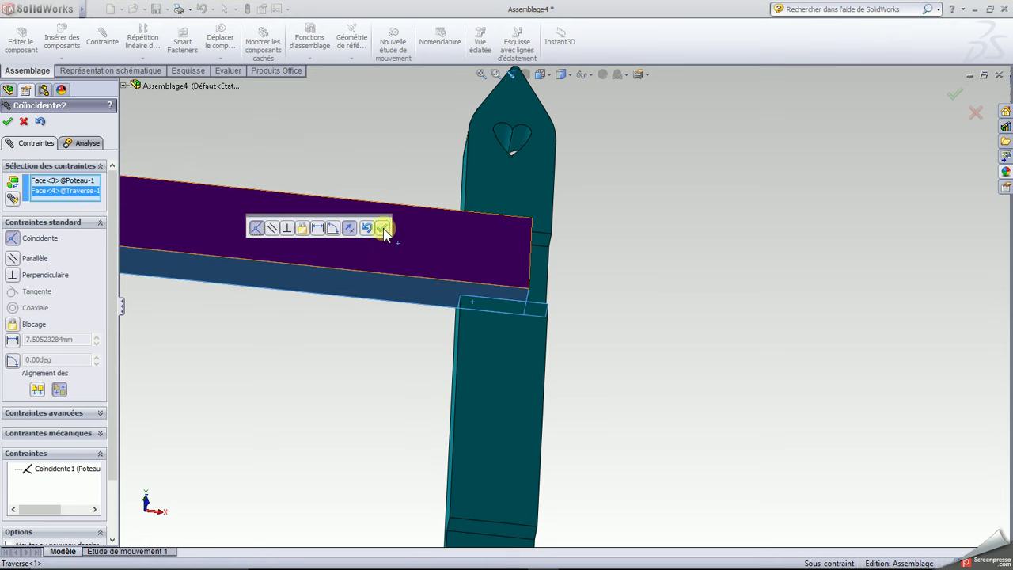
{"action": "left_click", "coordinate": [383, 228]}
Make the crossbar end flush with the post side (Coincident3) and verify it's locked
{"action": "mouse_move", "coordinate": [651, 283]}
{"action": "middle_mouse_down"}
{"action": "mouse_move", "coordinate": [591, 290]}
{"action": "mouse_move", "coordinate": [583, 314]}
{"action": "mouse_move", "coordinate": [532, 275]}
{"action": "middle_mouse_up"}
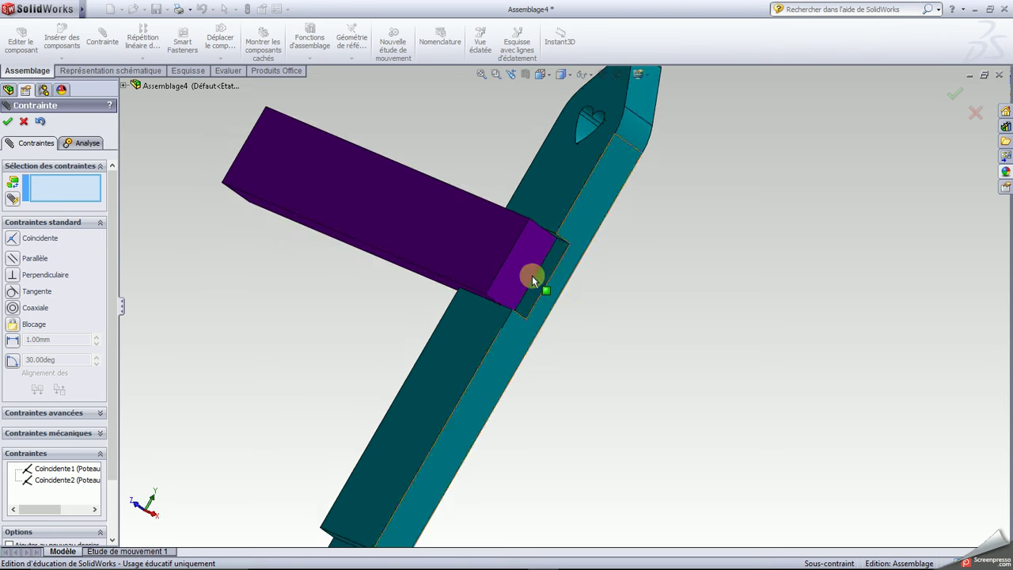
{"action": "left_click", "coordinate": [519, 267]}
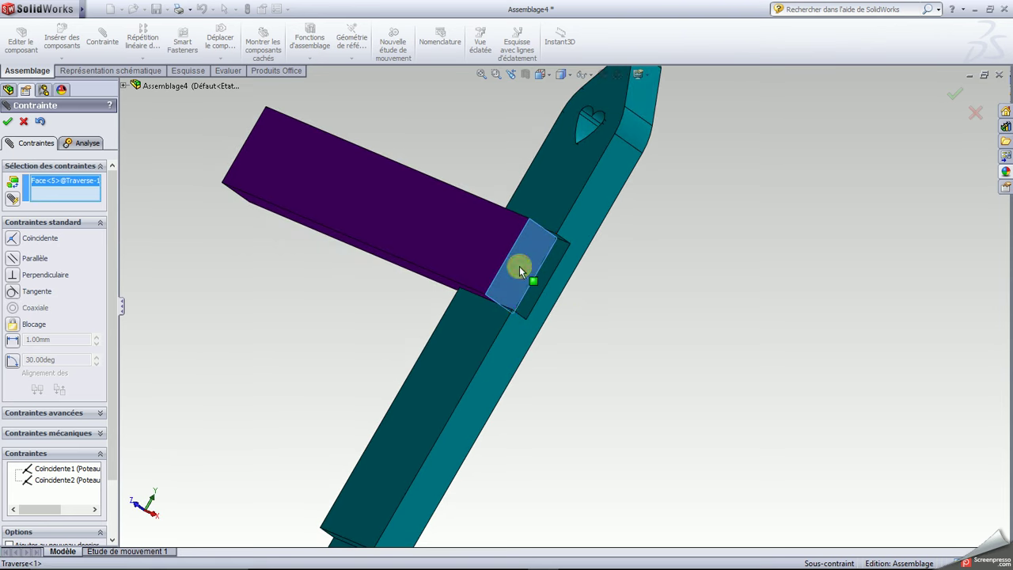
{"action": "left_click", "coordinate": [515, 341]}
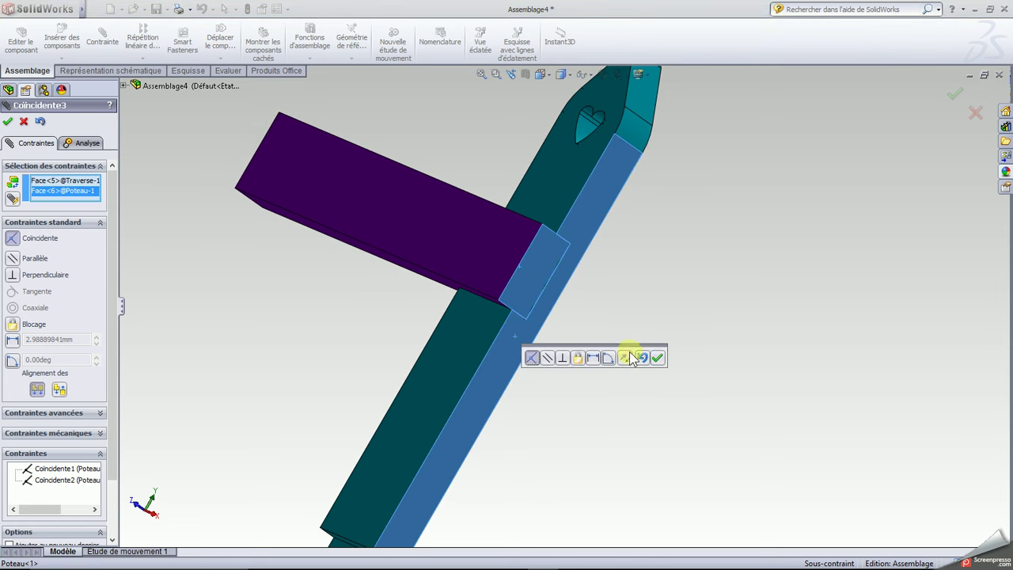
{"action": "left_click", "coordinate": [658, 358]}
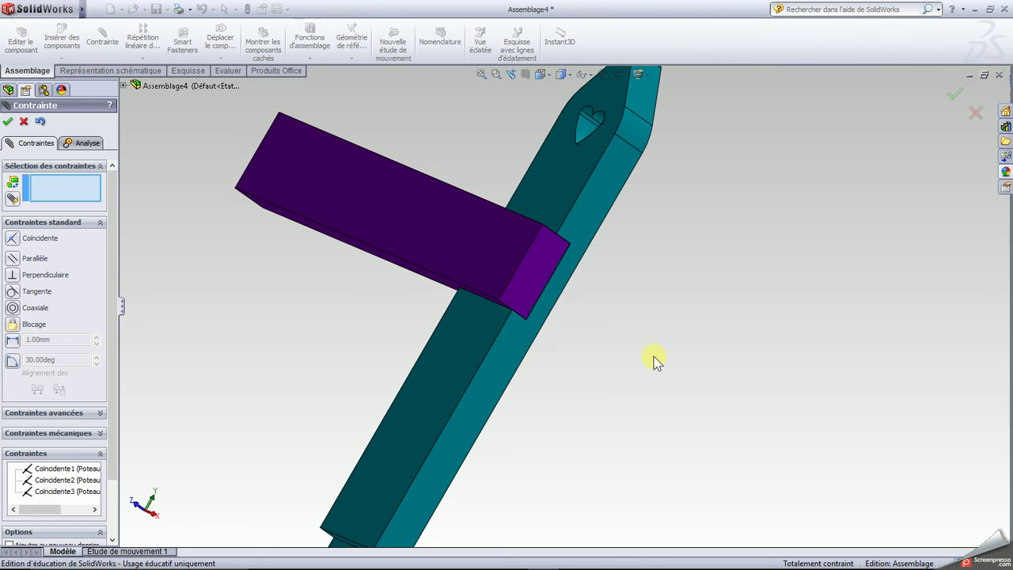
{"action": "left_click", "coordinate": [7, 121]}
{"action": "mouse_move", "coordinate": [408, 231]}
{"action": "left_mouse_down"}
{"action": "mouse_move", "coordinate": [375, 218]}
{"action": "mouse_move", "coordinate": [420, 225]}
{"action": "left_mouse_up"}
Insert another Traverse.SLDPRT and place it loose left of the post as Traverse<2>
{"action": "left_click", "coordinate": [420, 143]}
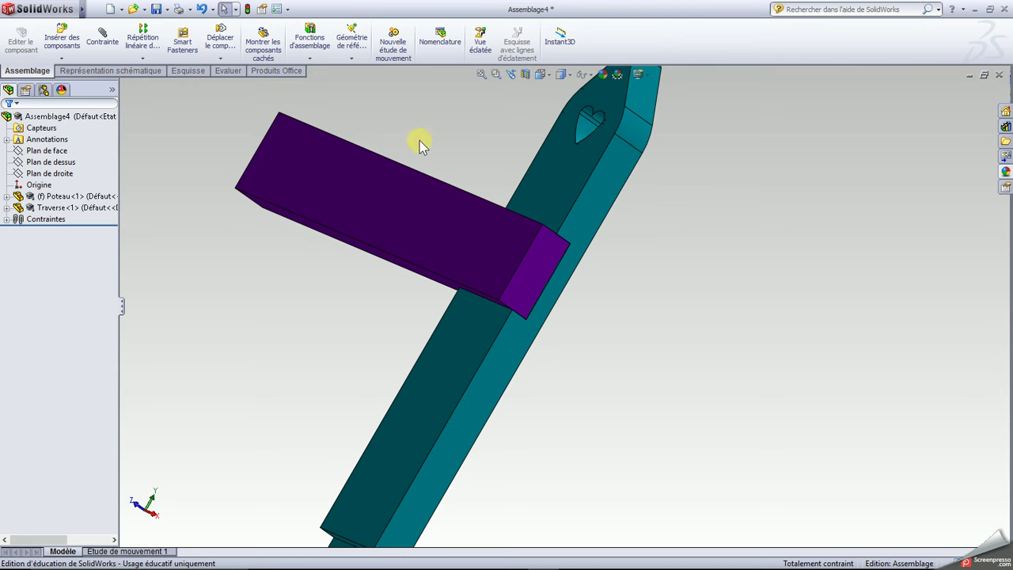
{"action": "scroll", "coordinate": [420, 144], "scroll_direction": "up", "scroll_amount": 1}
{"action": "scroll", "coordinate": [420, 143], "scroll_direction": "up", "scroll_amount": 2}
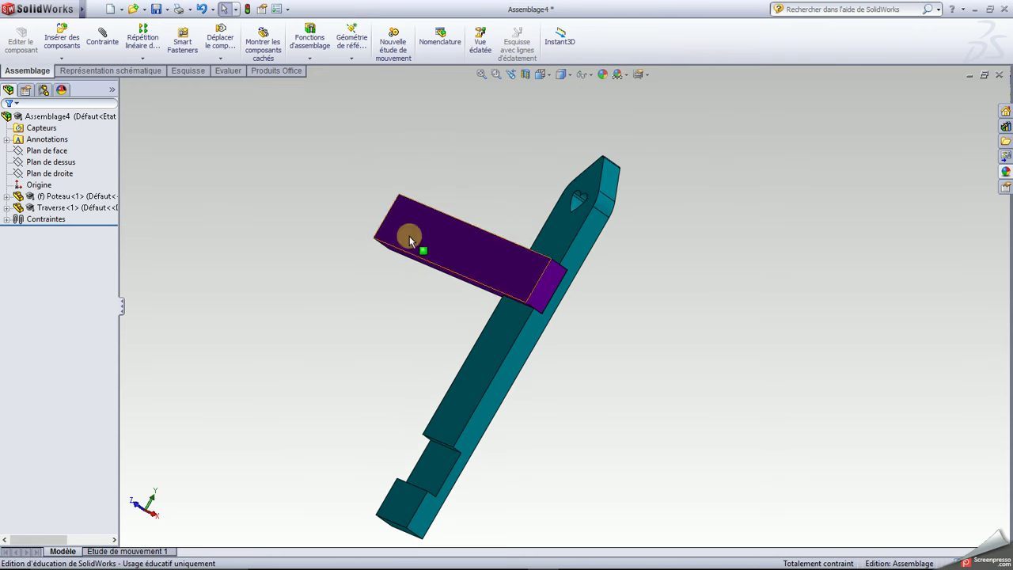
{"action": "left_click", "coordinate": [61, 39]}
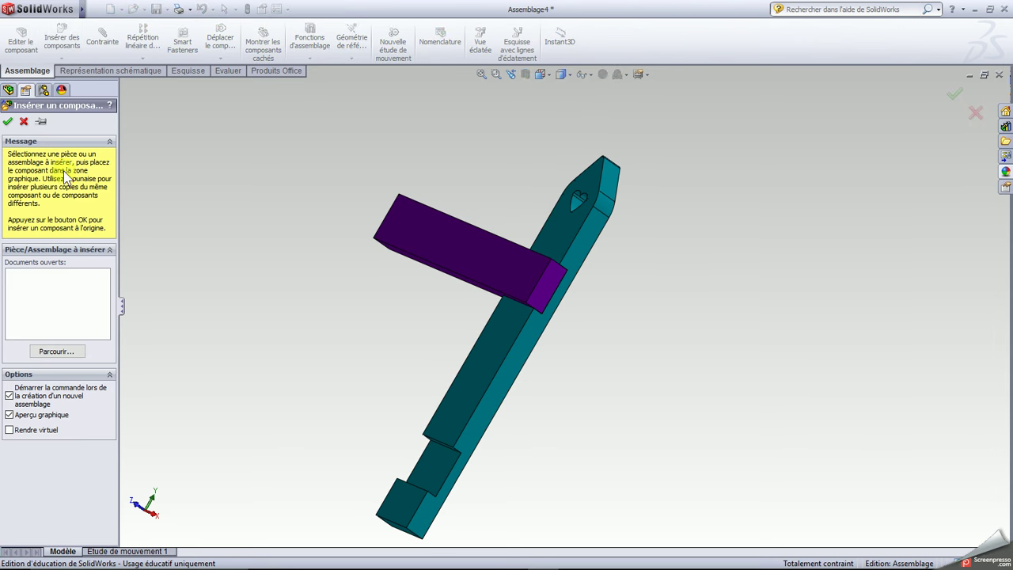
{"action": "left_click", "coordinate": [49, 352]}
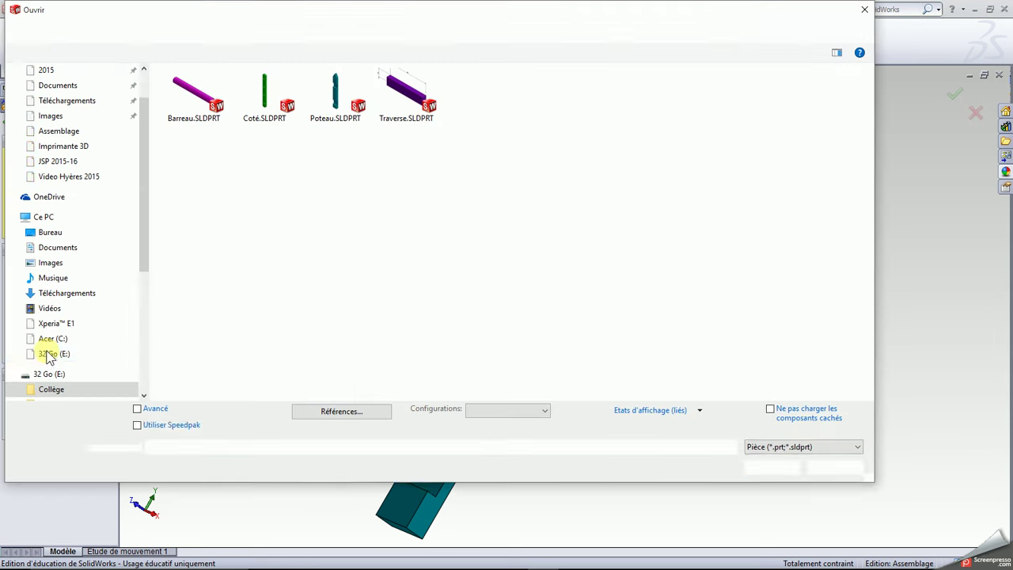
{"action": "left_click", "coordinate": [405, 119]}
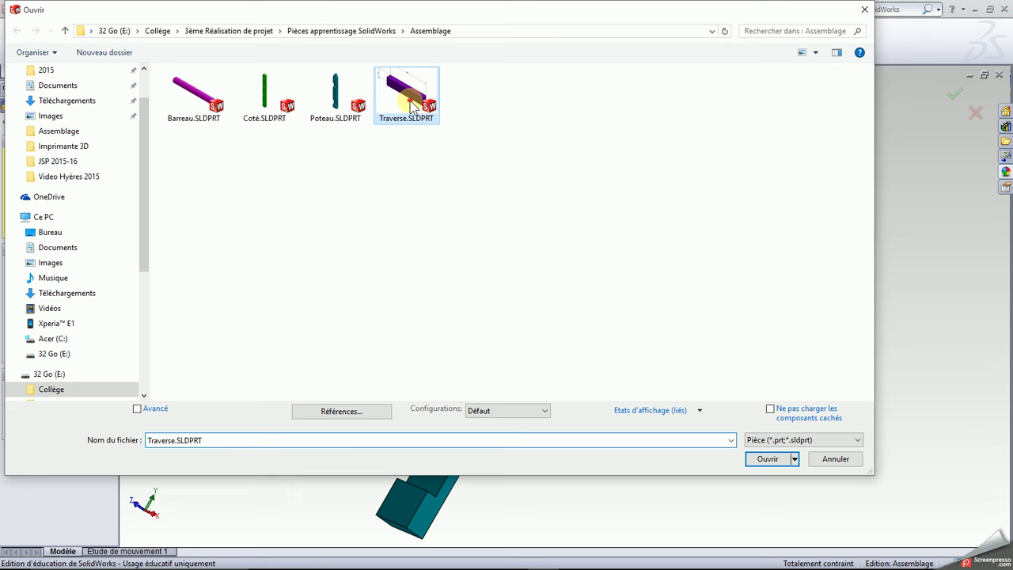
{"action": "left_click", "coordinate": [766, 459]}
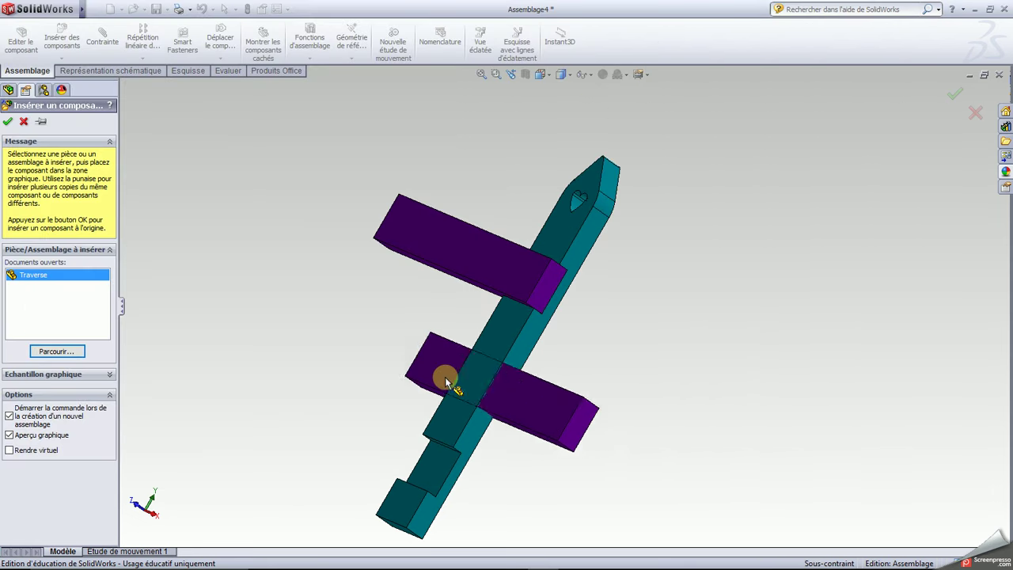
{"action": "left_click", "coordinate": [312, 356]}
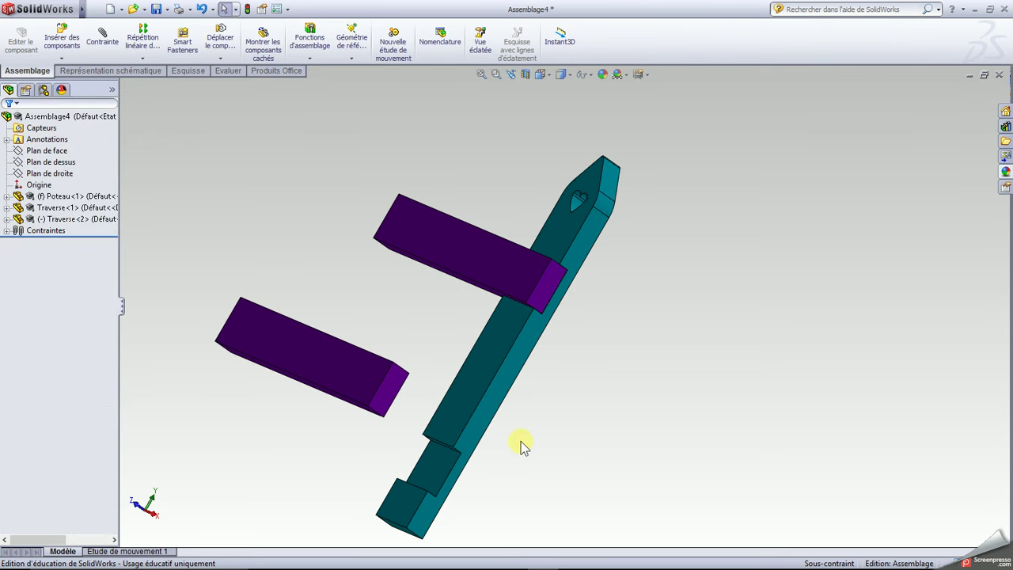
Mate a Traverse<2> face coincident with the post's lower notch face
{"action": "scroll", "coordinate": [510, 453], "scroll_direction": "down", "scroll_amount": 1}
{"action": "scroll", "coordinate": [474, 468], "scroll_direction": "down", "scroll_amount": 1}
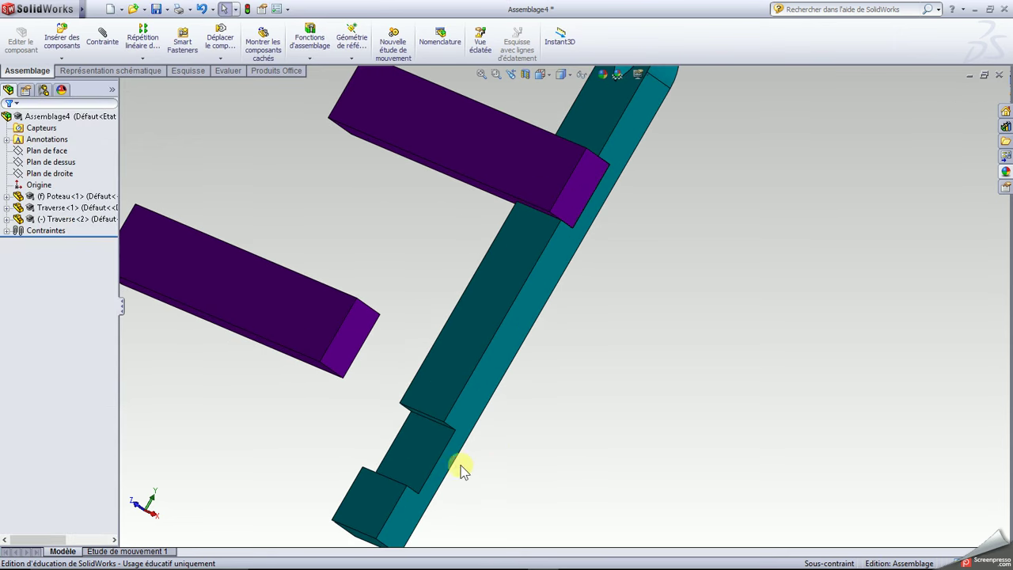
{"action": "left_click", "coordinate": [407, 455]}
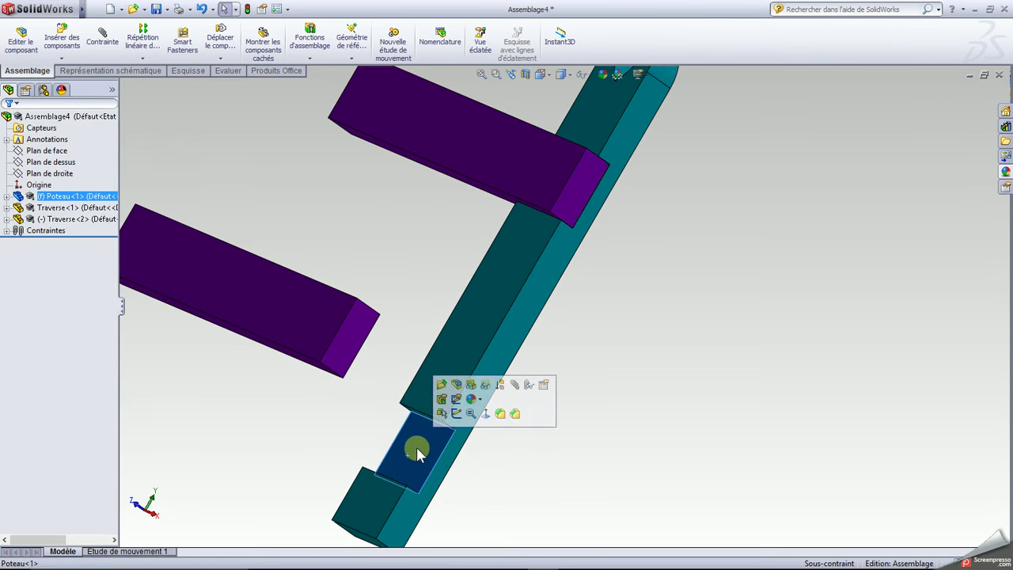
{"action": "left_click", "coordinate": [515, 386]}
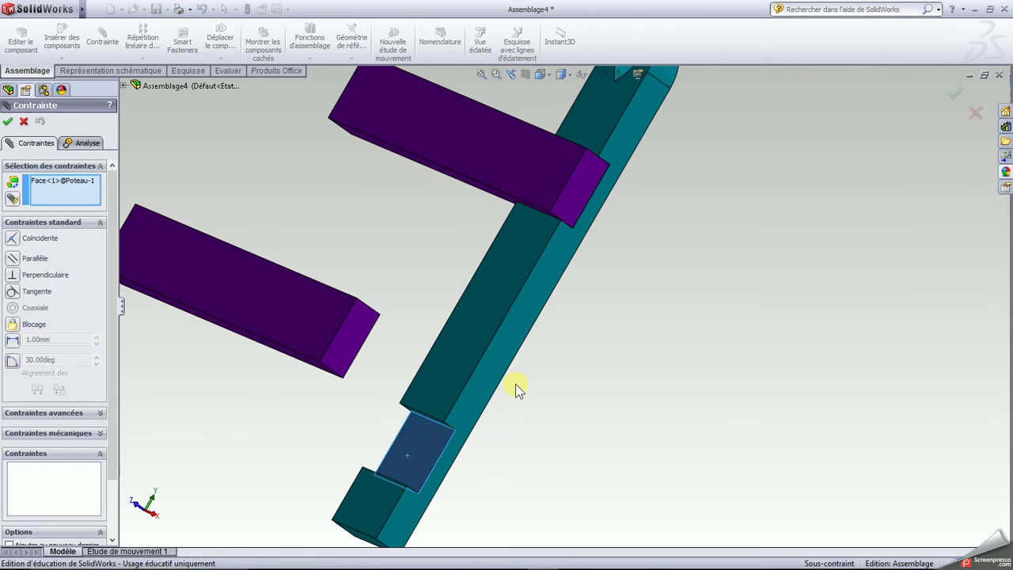
{"action": "middle_click_drag", "start_coordinate": [554, 399], "coordinate": [398, 350]}
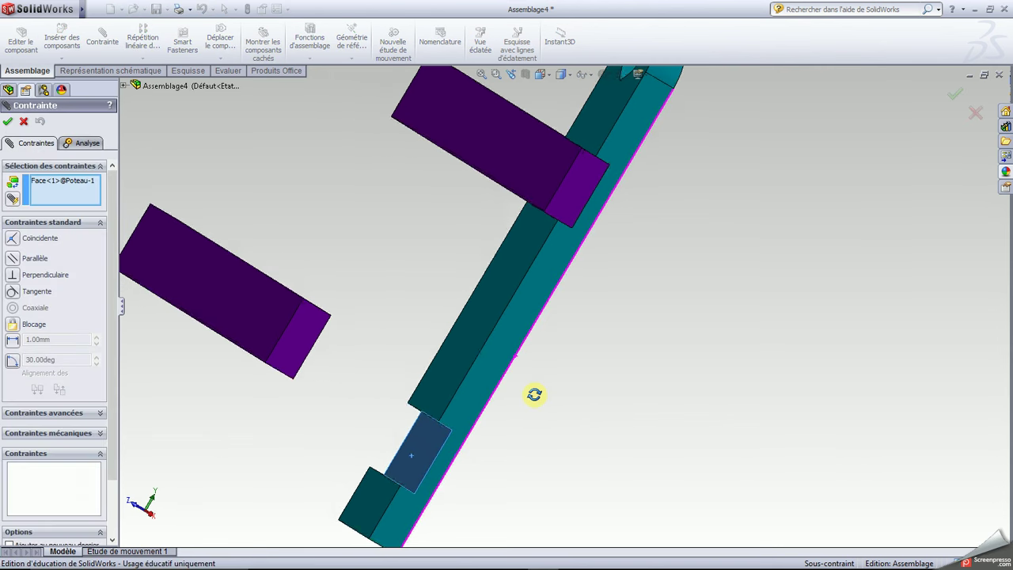
{"action": "left_click", "coordinate": [281, 312]}
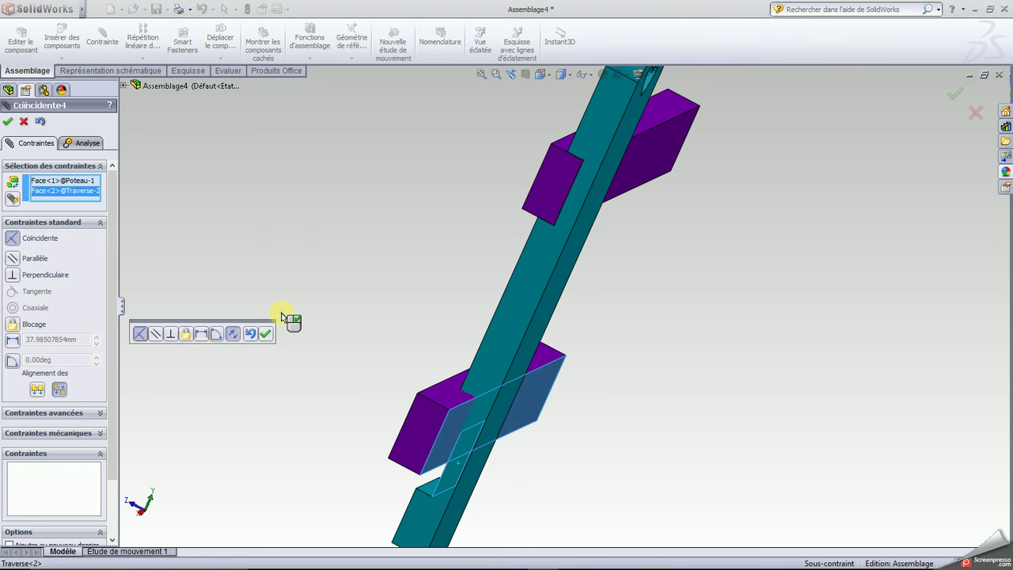
{"action": "left_click", "coordinate": [266, 333]}
Seat the second crossbar's bottom face coincident on the notch face
{"action": "middle_click_drag", "start_coordinate": [267, 333], "coordinate": [345, 327]}
{"action": "scroll", "coordinate": [329, 421], "scroll_direction": "up", "scroll_amount": 2}
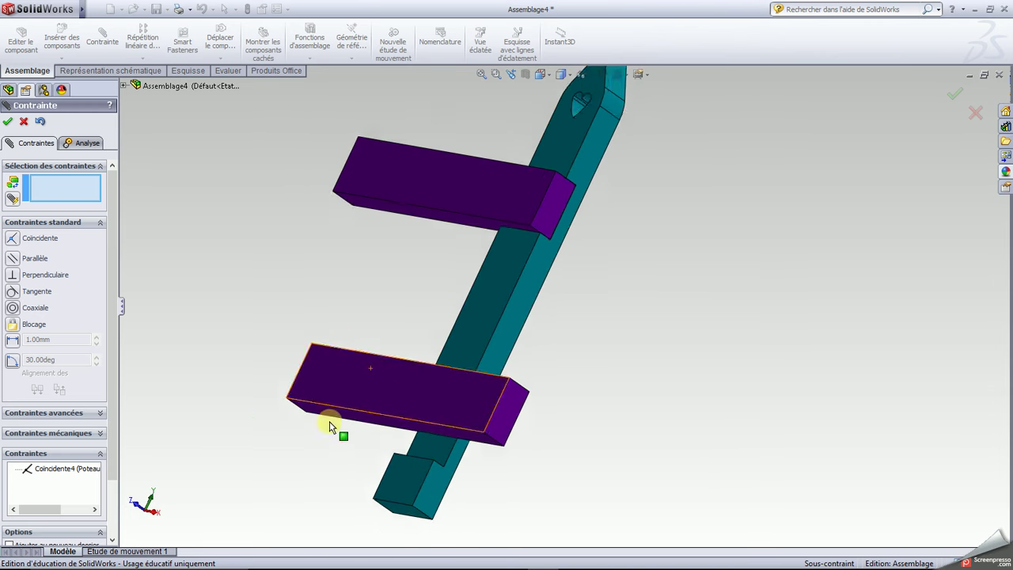
{"action": "scroll", "coordinate": [418, 439], "scroll_direction": "up", "scroll_amount": 2}
{"action": "scroll", "coordinate": [457, 432], "scroll_direction": "down", "scroll_amount": 5}
{"action": "mouse_move", "coordinate": [590, 421]}
{"action": "middle_mouse_down"}
{"action": "mouse_move", "coordinate": [578, 452]}
{"action": "mouse_move", "coordinate": [565, 445]}
{"action": "mouse_move", "coordinate": [576, 396]}
{"action": "mouse_move", "coordinate": [539, 358]}
{"action": "middle_mouse_up"}
{"action": "left_click", "coordinate": [538, 349]}
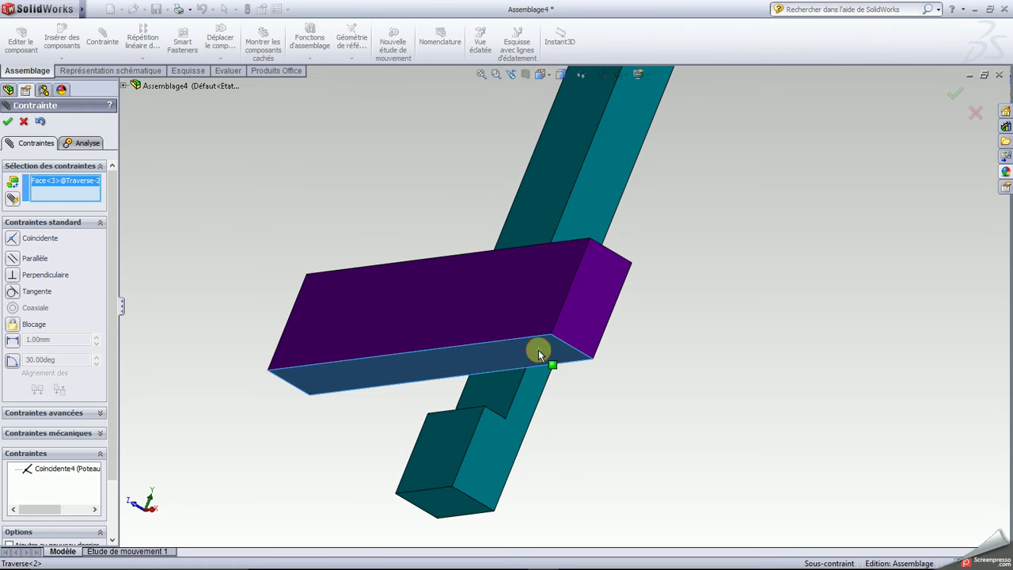
{"action": "mouse_move", "coordinate": [647, 402]}
{"action": "middle_mouse_down"}
{"action": "mouse_move", "coordinate": [644, 480]}
{"action": "mouse_move", "coordinate": [517, 385]}
{"action": "middle_mouse_up"}
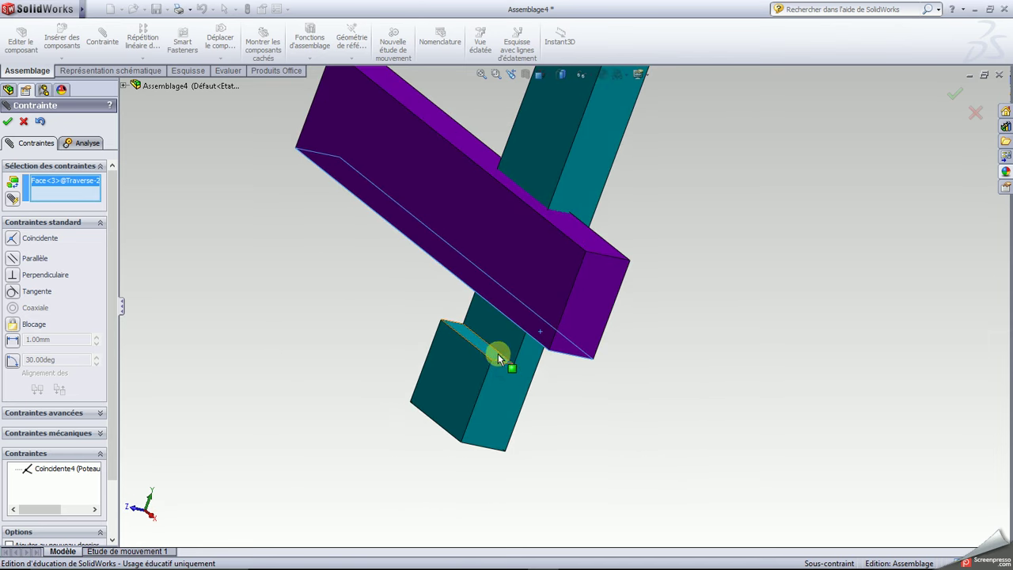
{"action": "scroll", "coordinate": [494, 358], "scroll_direction": "down", "scroll_amount": 2}
{"action": "scroll", "coordinate": [493, 350], "scroll_direction": "down", "scroll_amount": 3}
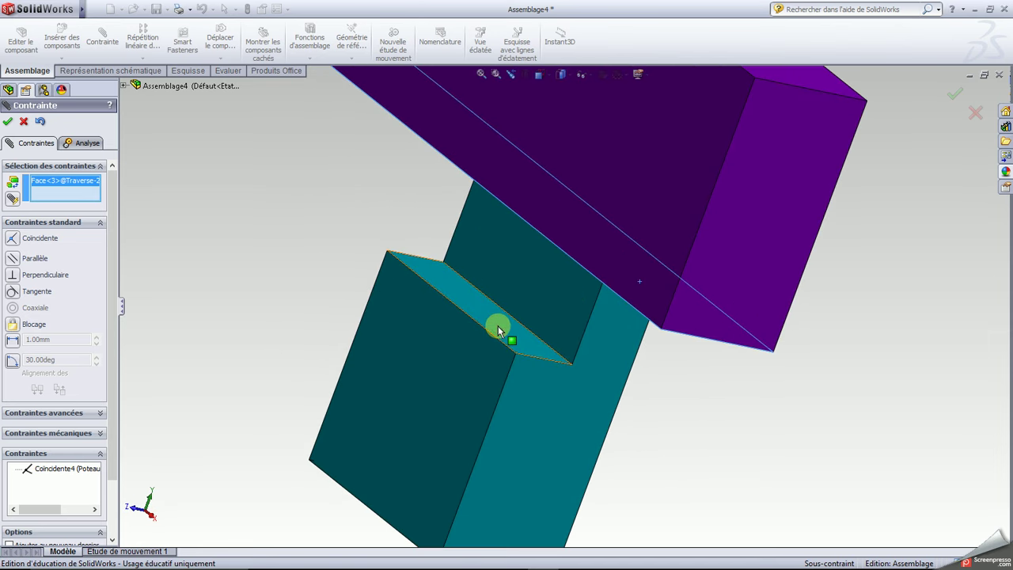
{"action": "left_click", "coordinate": [497, 326]}
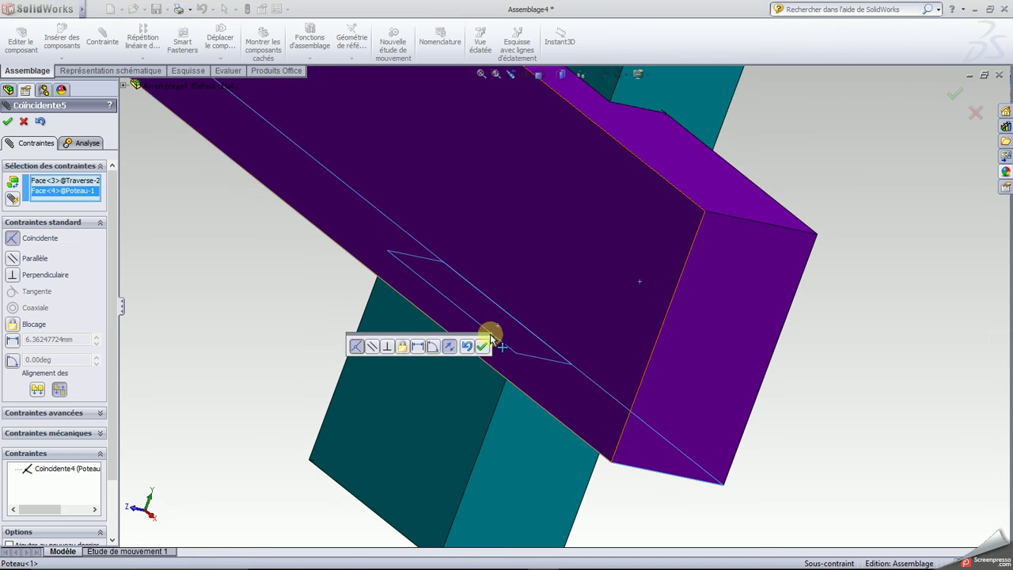
{"action": "left_click", "coordinate": [481, 348]}
Align the second crossbar's end face coincident with the post's side face, then zoom to fit
{"action": "scroll", "coordinate": [479, 348], "scroll_direction": "up", "scroll_amount": 2}
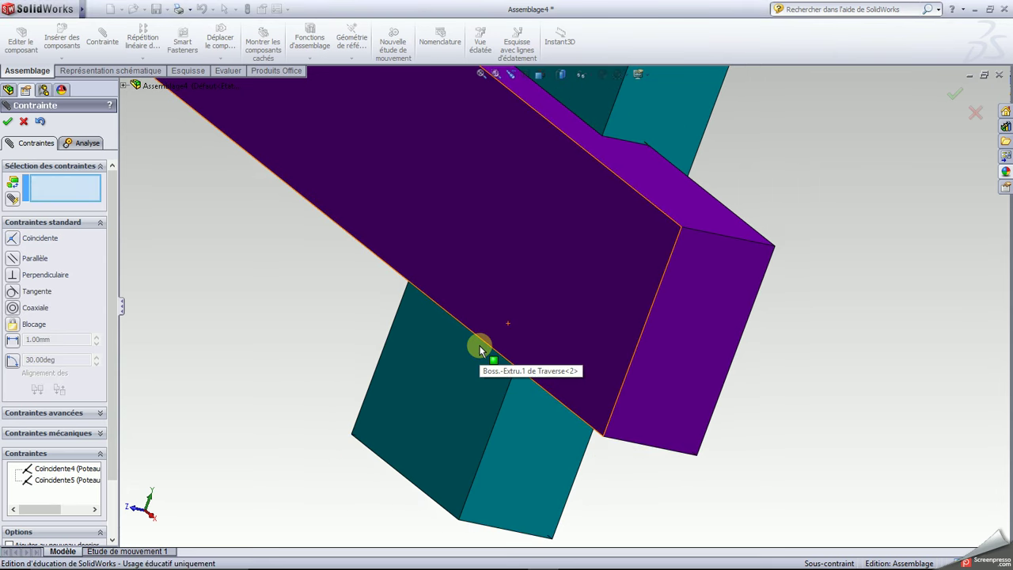
{"action": "scroll", "coordinate": [479, 348], "scroll_direction": "up", "scroll_amount": 2}
{"action": "scroll", "coordinate": [480, 349], "scroll_direction": "up", "scroll_amount": 2}
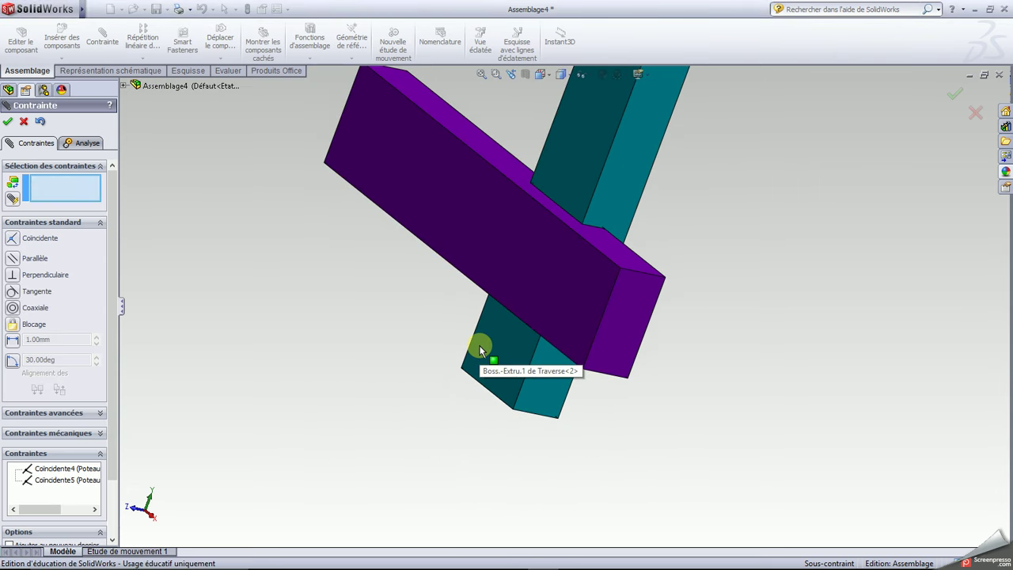
{"action": "left_click", "coordinate": [616, 333]}
{"action": "left_click", "coordinate": [610, 233]}
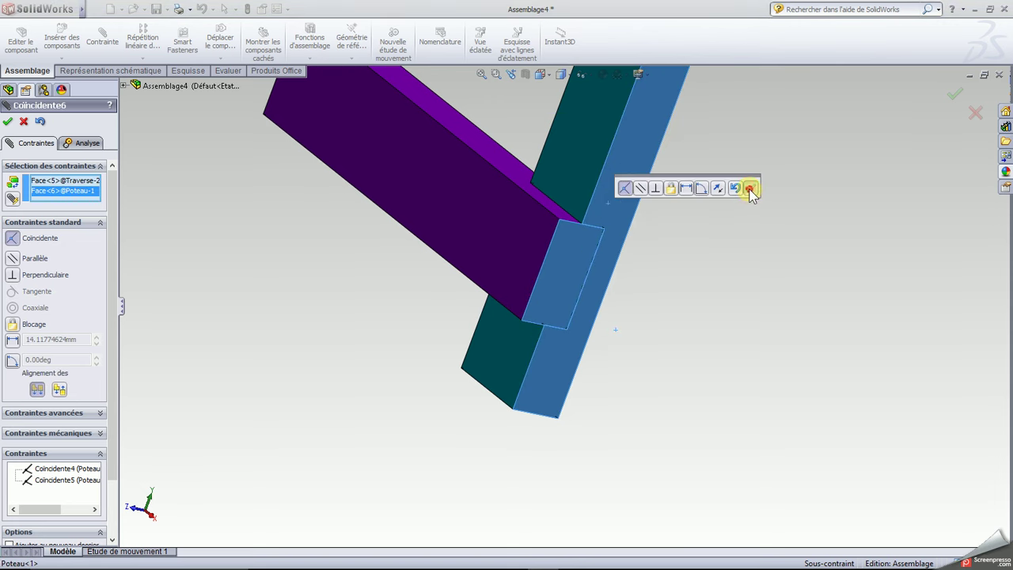
{"action": "left_click", "coordinate": [750, 190]}
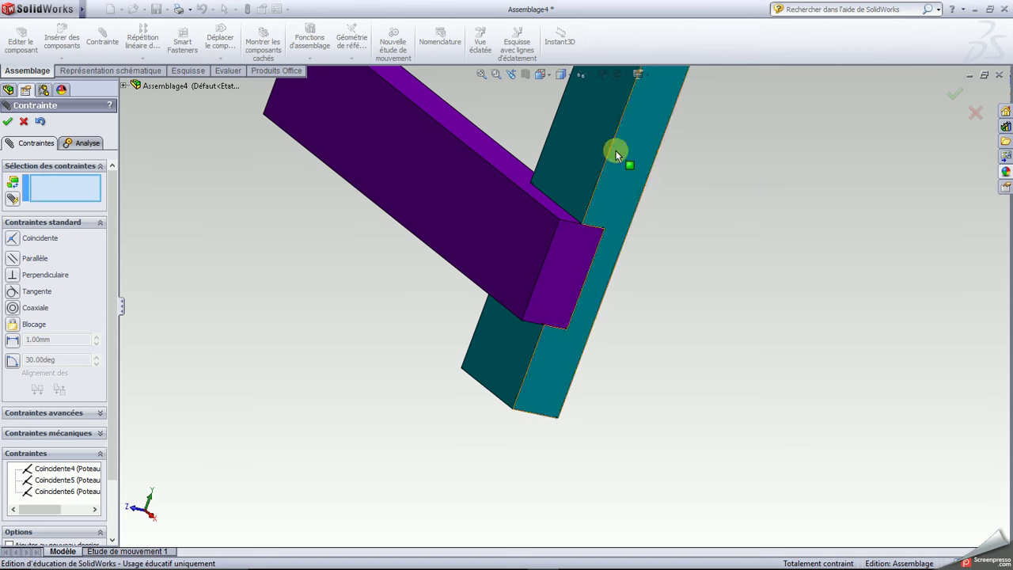
{"action": "left_click", "coordinate": [479, 75]}
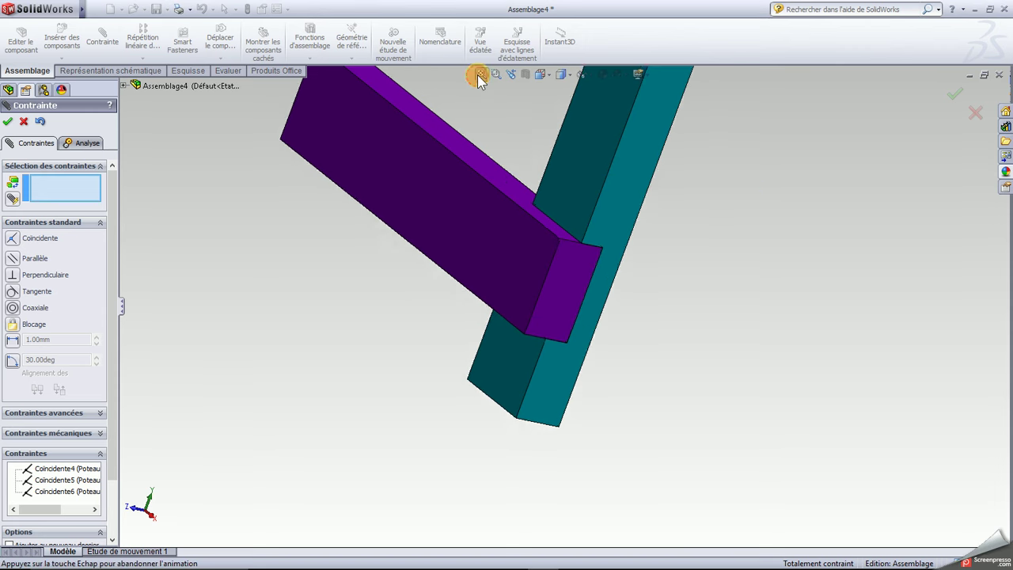
{"action": "left_click", "coordinate": [10, 124]}
Insert a second Poteau.SLDPRT and place it left of the crossbars
{"action": "mouse_move", "coordinate": [508, 291]}
{"action": "middle_mouse_down"}
{"action": "mouse_move", "coordinate": [711, 326]}
{"action": "mouse_move", "coordinate": [567, 370]}
{"action": "mouse_move", "coordinate": [556, 396]}
{"action": "middle_mouse_up"}
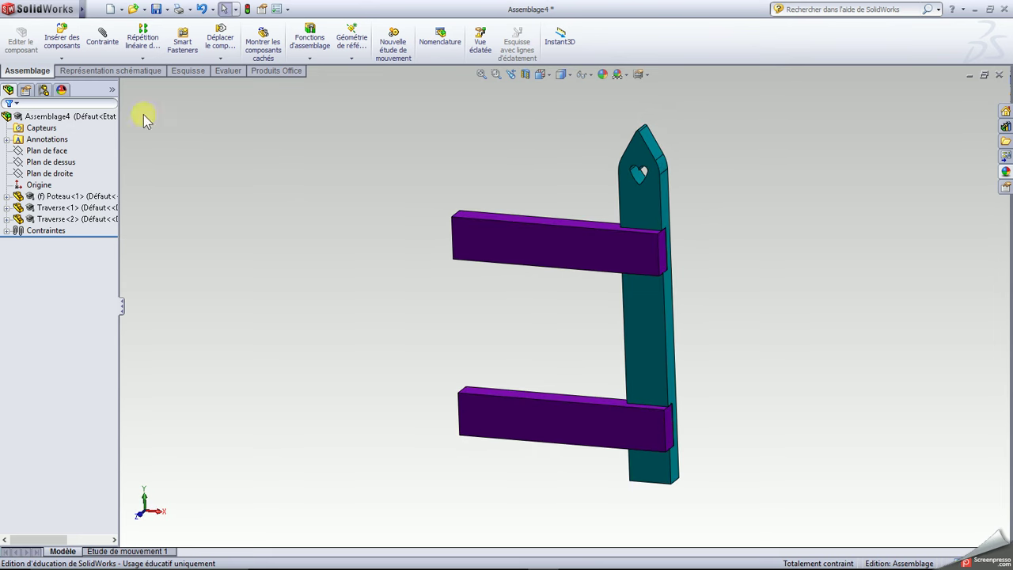
{"action": "left_click", "coordinate": [62, 41]}
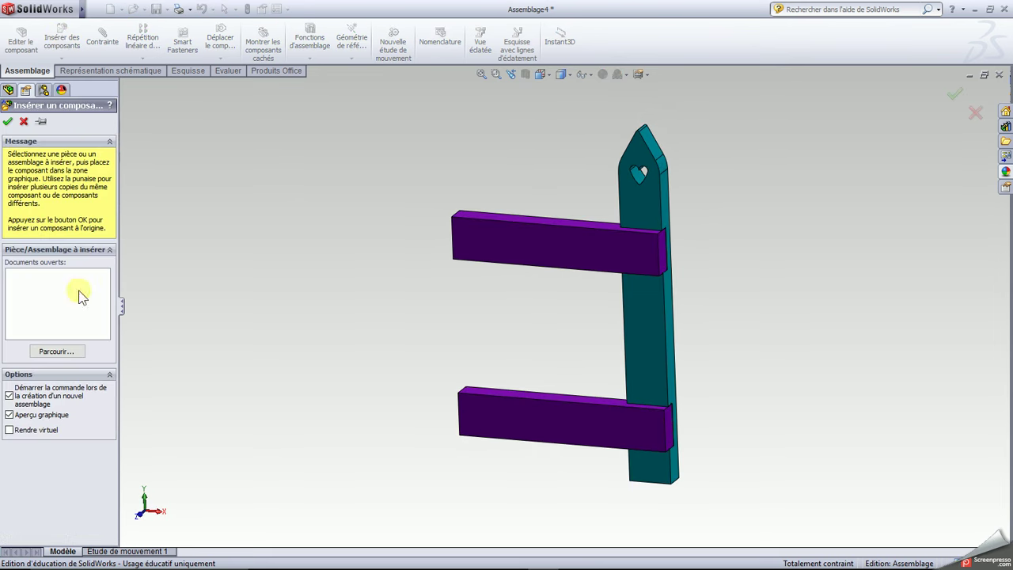
{"action": "left_click", "coordinate": [64, 354]}
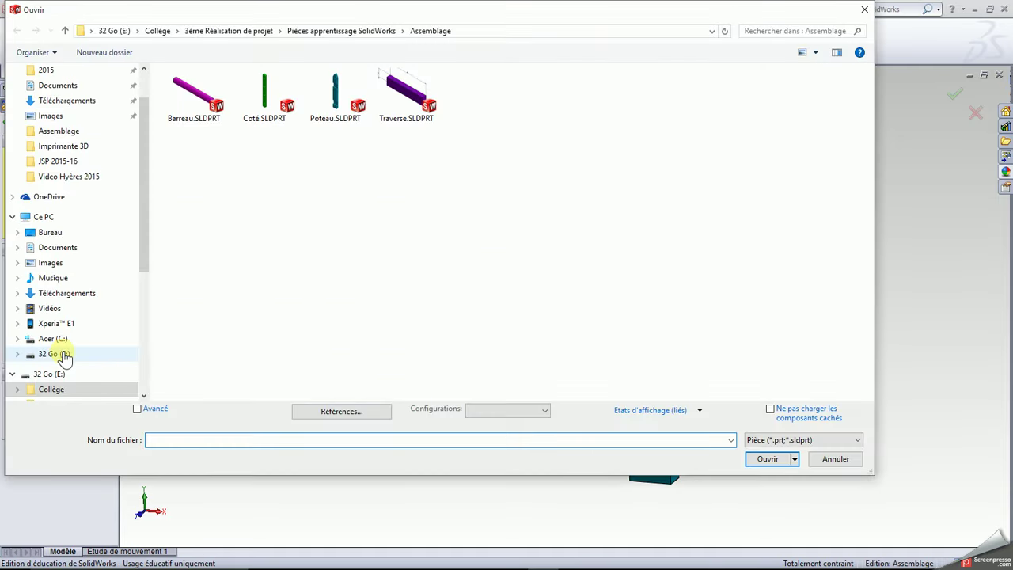
{"action": "left_click", "coordinate": [341, 105]}
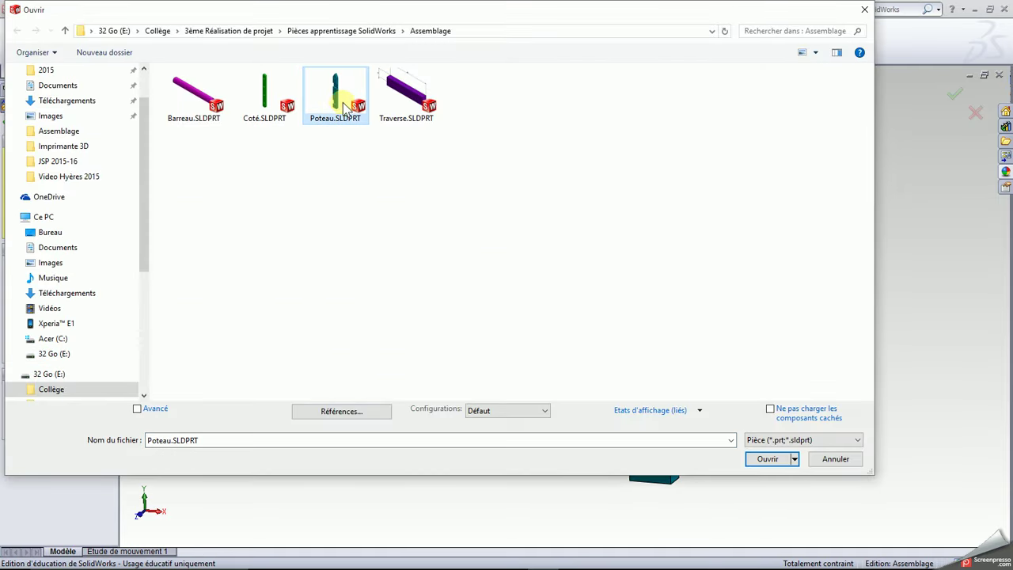
{"action": "left_click", "coordinate": [767, 460]}
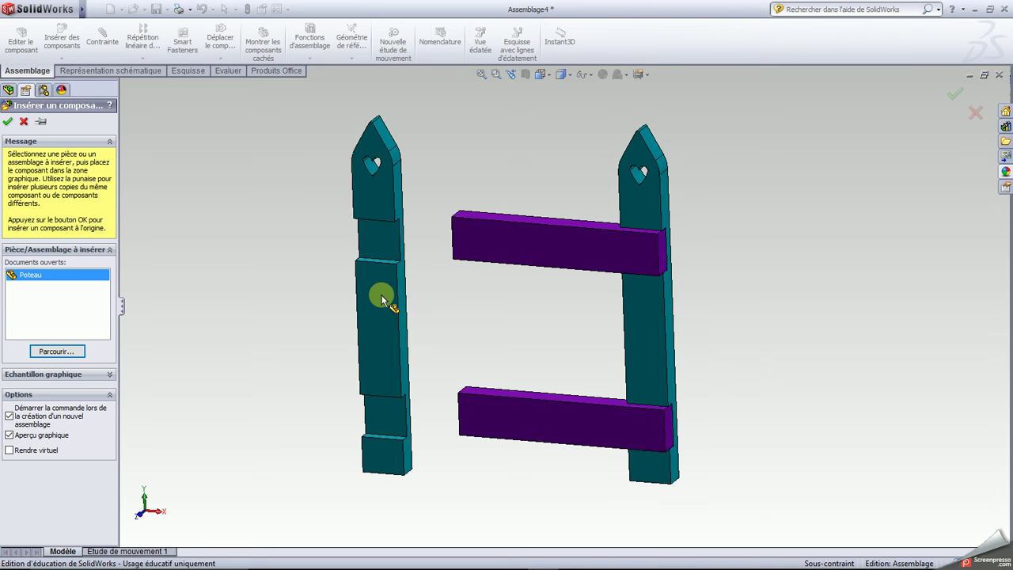
{"action": "left_click", "coordinate": [380, 299]}
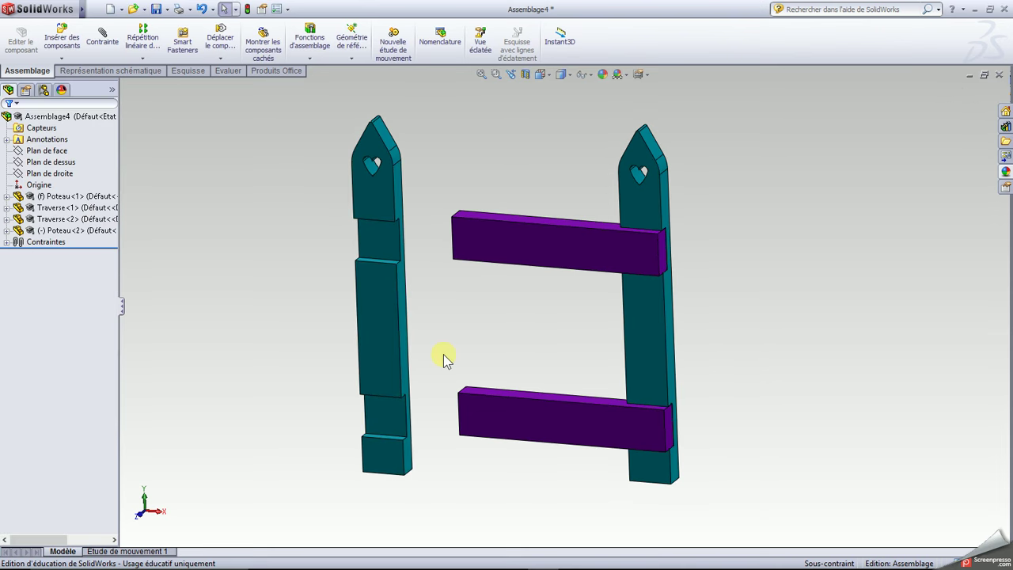
Mate the upper crossbar face coincident with the new post's notch face (Coincident7)
{"action": "scroll", "coordinate": [421, 219], "scroll_direction": "down", "scroll_amount": 3}
{"action": "scroll", "coordinate": [423, 220], "scroll_direction": "down", "scroll_amount": 3}
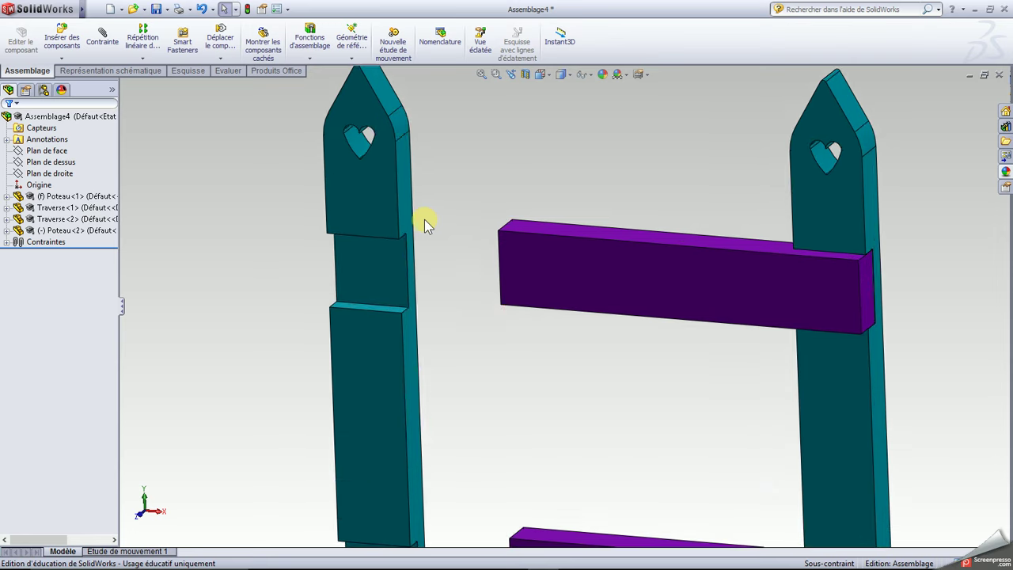
{"action": "left_click", "coordinate": [382, 268]}
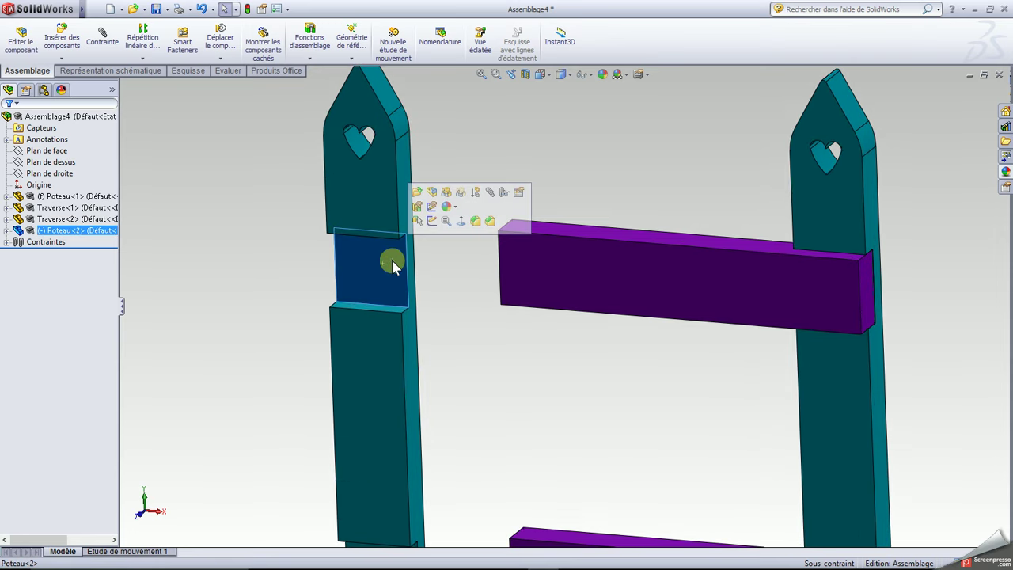
{"action": "left_click", "coordinate": [489, 193]}
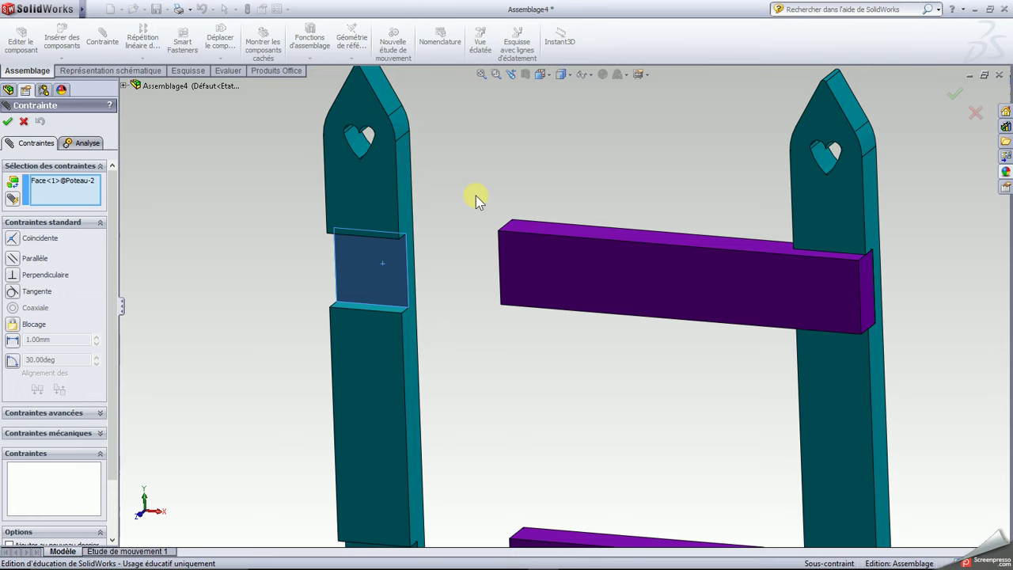
{"action": "middle_click_drag", "start_coordinate": [465, 202], "coordinate": [473, 201]}
{"action": "middle_click_drag", "start_coordinate": [473, 253], "coordinate": [610, 353]}
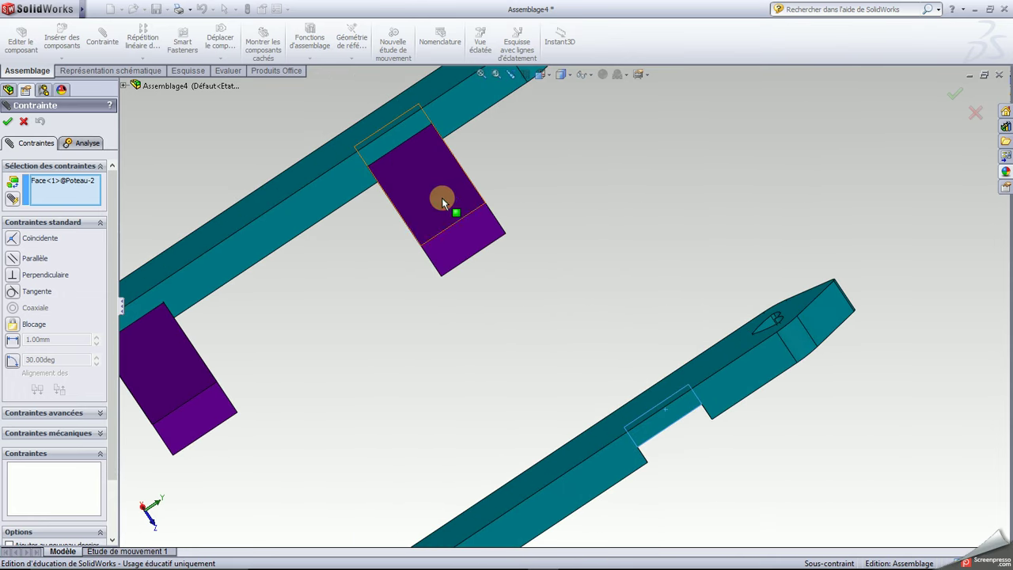
{"action": "left_click", "coordinate": [441, 197]}
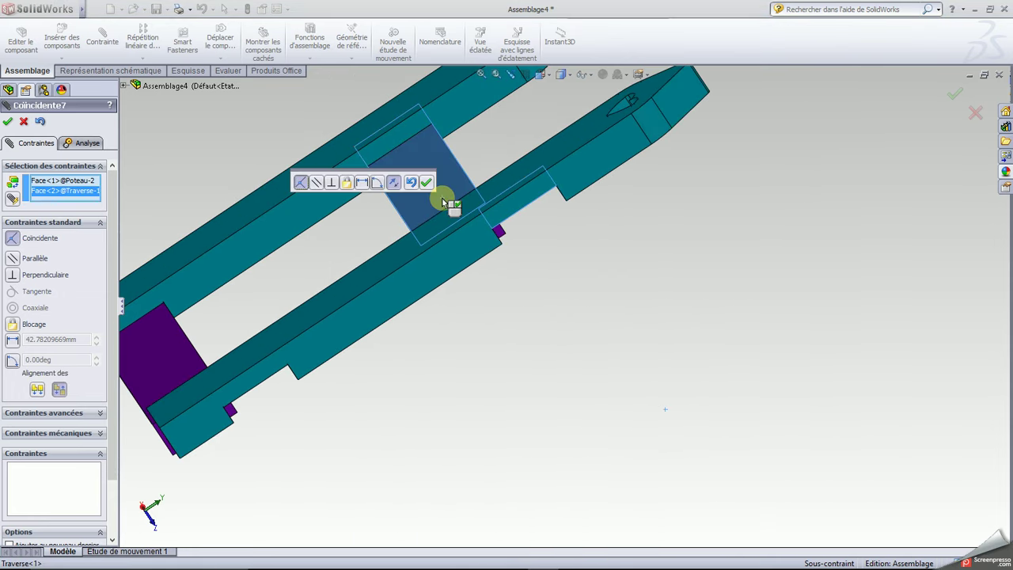
{"action": "left_click", "coordinate": [427, 183]}
Align the crossbar's side face coincident with the notch edge face (Coincident8)
{"action": "mouse_move", "coordinate": [583, 293]}
{"action": "middle_mouse_down"}
{"action": "mouse_move", "coordinate": [540, 255]}
{"action": "mouse_move", "coordinate": [534, 174]}
{"action": "mouse_move", "coordinate": [492, 214]}
{"action": "middle_mouse_up"}
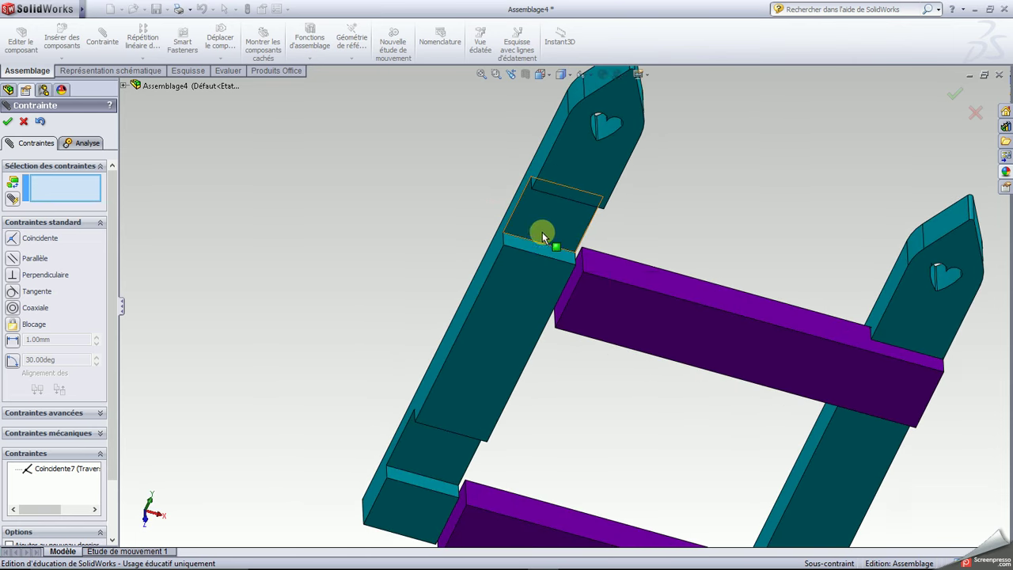
{"action": "scroll", "coordinate": [543, 234], "scroll_direction": "down", "scroll_amount": 2}
{"action": "scroll", "coordinate": [543, 242], "scroll_direction": "down", "scroll_amount": 1}
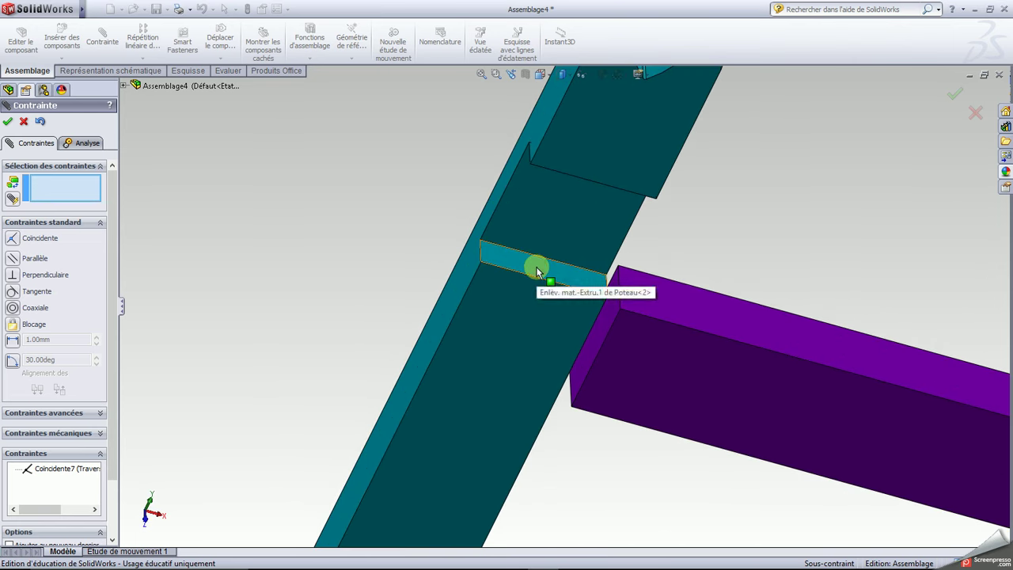
{"action": "left_click", "coordinate": [536, 271]}
{"action": "scroll", "coordinate": [558, 350], "scroll_direction": "up", "scroll_amount": 2}
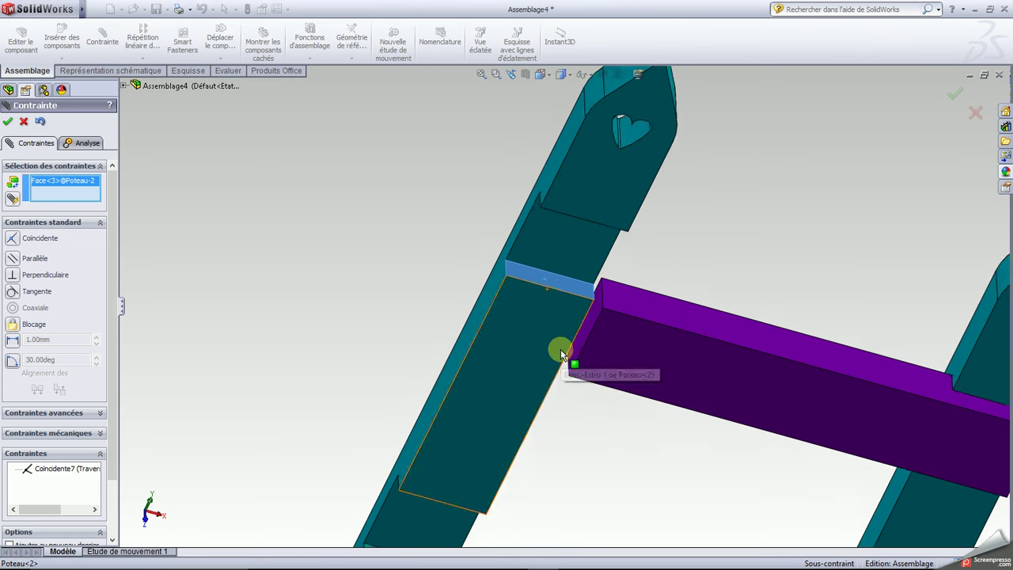
{"action": "scroll", "coordinate": [559, 350], "scroll_direction": "up", "scroll_amount": 2}
{"action": "mouse_move", "coordinate": [624, 413]}
{"action": "middle_mouse_down"}
{"action": "mouse_move", "coordinate": [641, 412]}
{"action": "mouse_move", "coordinate": [653, 258]}
{"action": "mouse_move", "coordinate": [635, 280]}
{"action": "middle_mouse_up"}
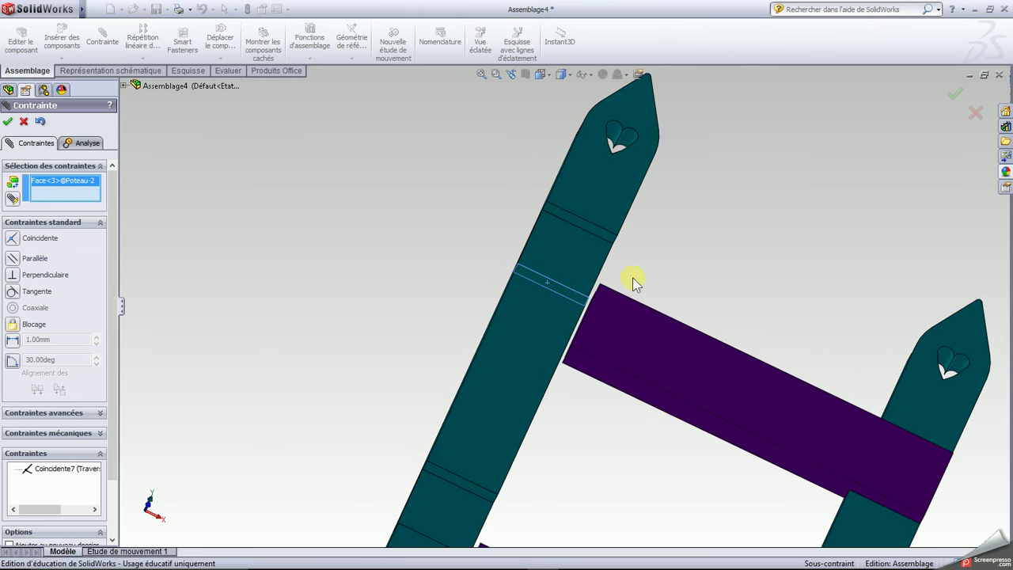
{"action": "left_click", "coordinate": [580, 360]}
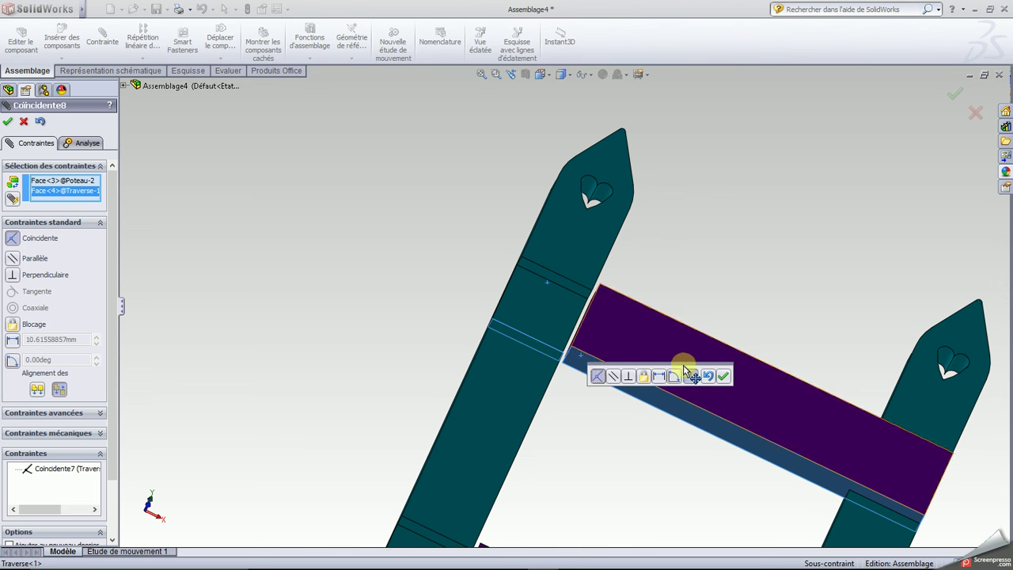
{"action": "left_click", "coordinate": [721, 376]}
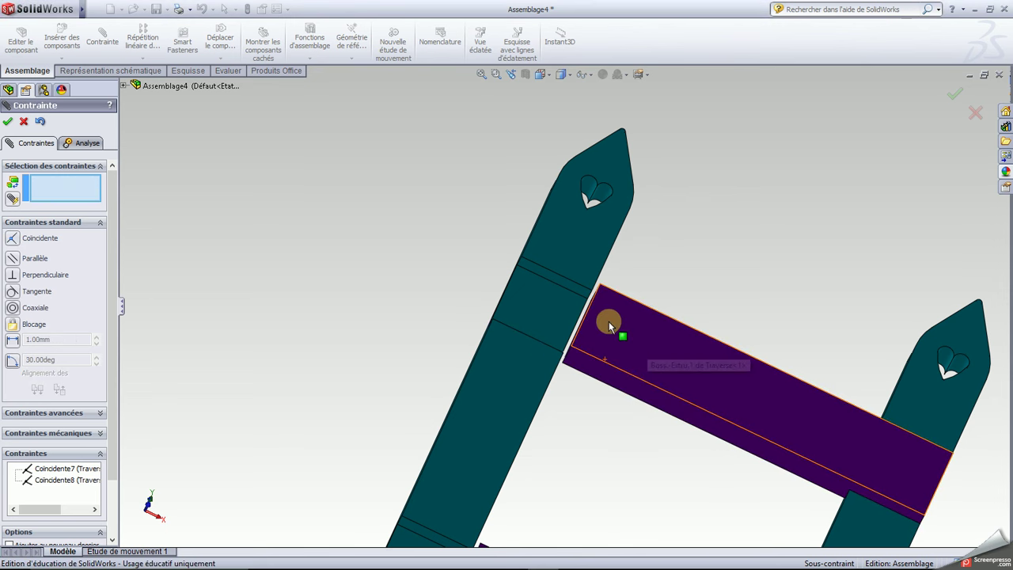
Make the new post's side flush with the crossbar end face (Coincident9)
{"action": "mouse_move", "coordinate": [468, 250]}
{"action": "middle_mouse_down"}
{"action": "mouse_move", "coordinate": [520, 361]}
{"action": "mouse_move", "coordinate": [520, 408]}
{"action": "mouse_move", "coordinate": [558, 303]}
{"action": "middle_mouse_up"}
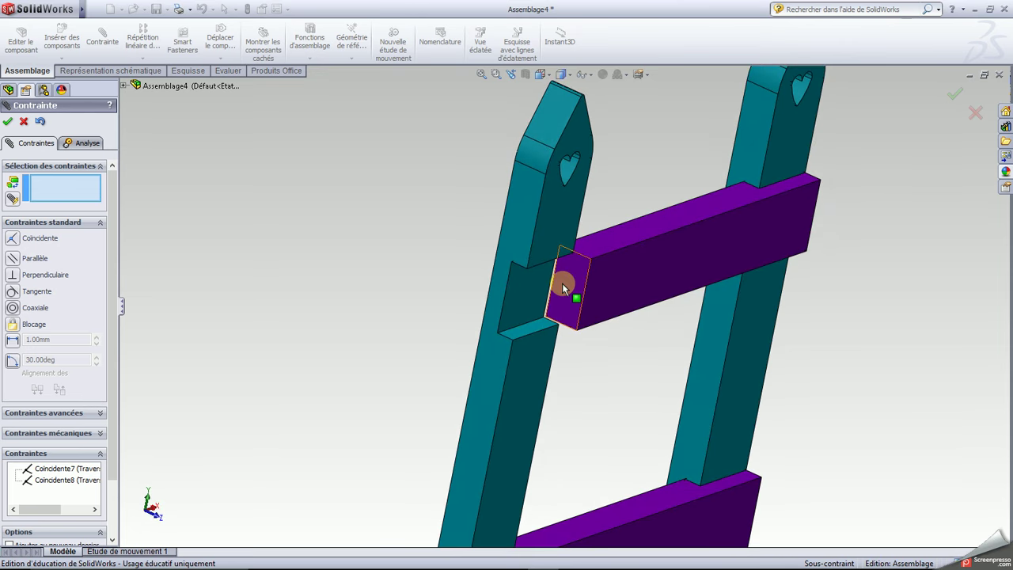
{"action": "left_click", "coordinate": [563, 287]}
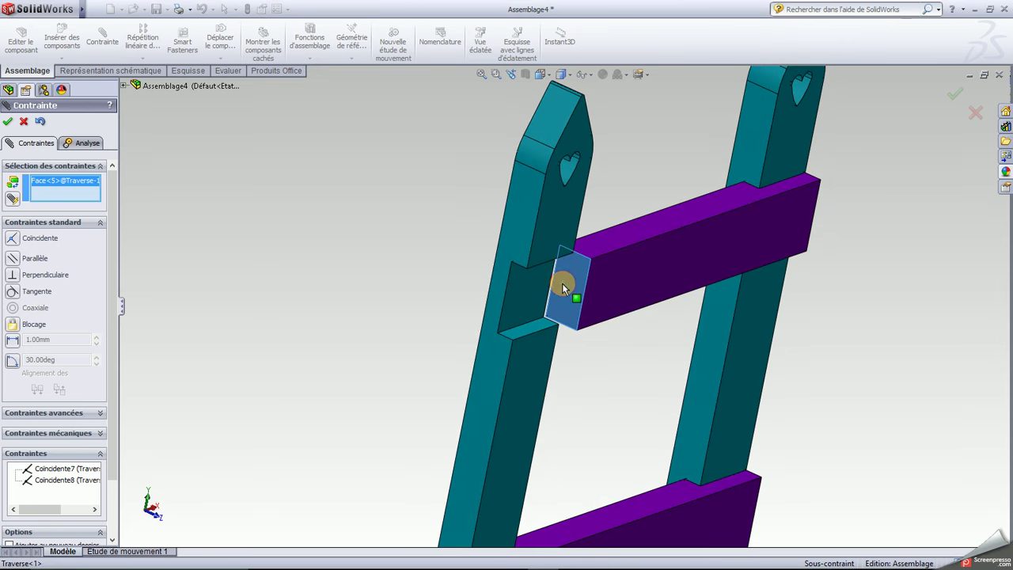
{"action": "left_click", "coordinate": [514, 253]}
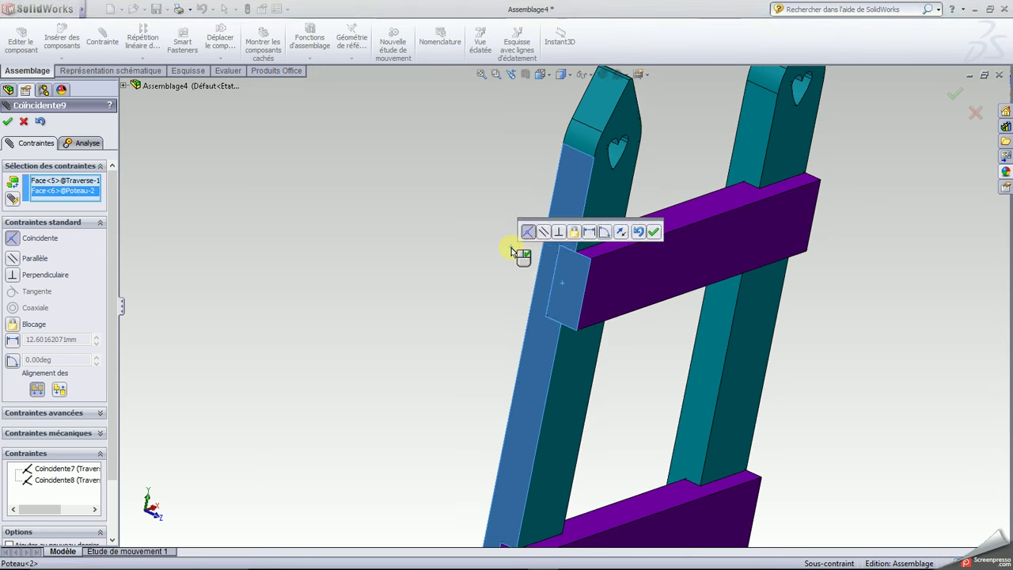
{"action": "left_click", "coordinate": [652, 232]}
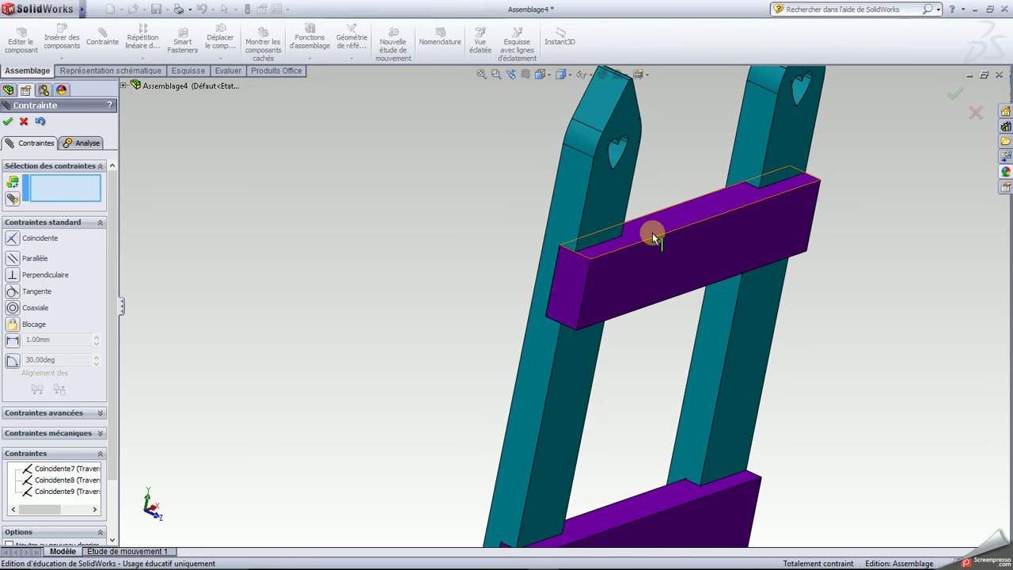
Close the mate manager, fit the front view, and confirm Poteau<2> cannot be dragged
{"action": "left_click", "coordinate": [8, 121]}
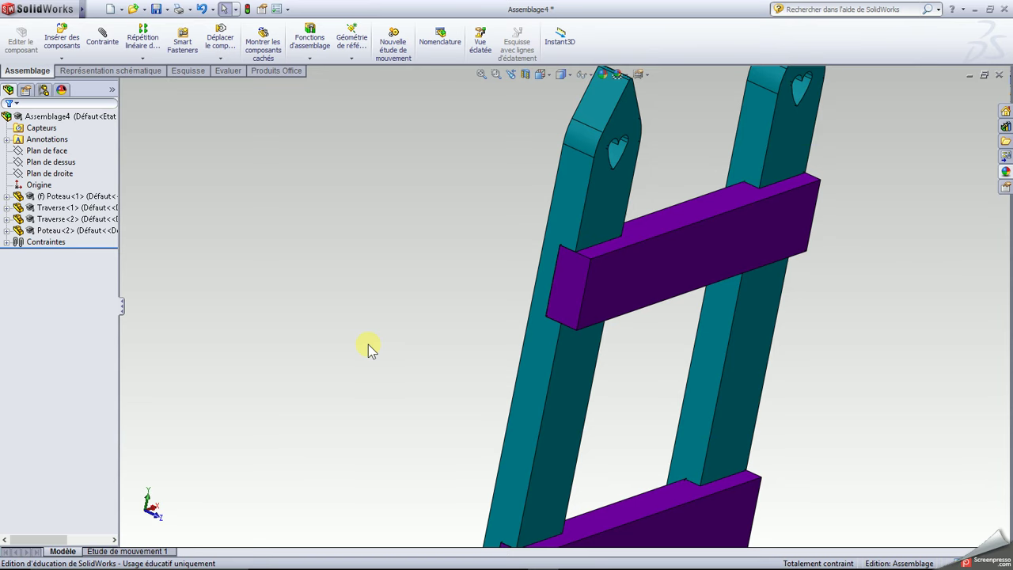
{"action": "key", "text": "f"}
{"action": "key", "text": "ctrl+1"}
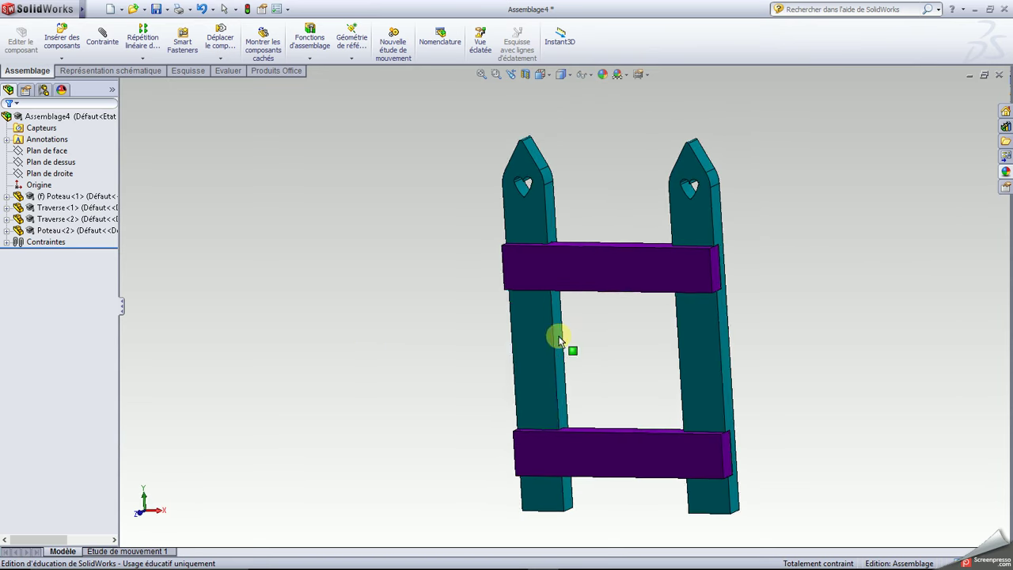
{"action": "left_click", "coordinate": [541, 342]}
{"action": "mouse_move", "coordinate": [541, 342]}
{"action": "left_mouse_down"}
{"action": "mouse_move", "coordinate": [521, 340]}
{"action": "mouse_move", "coordinate": [540, 344]}
{"action": "left_mouse_up"}
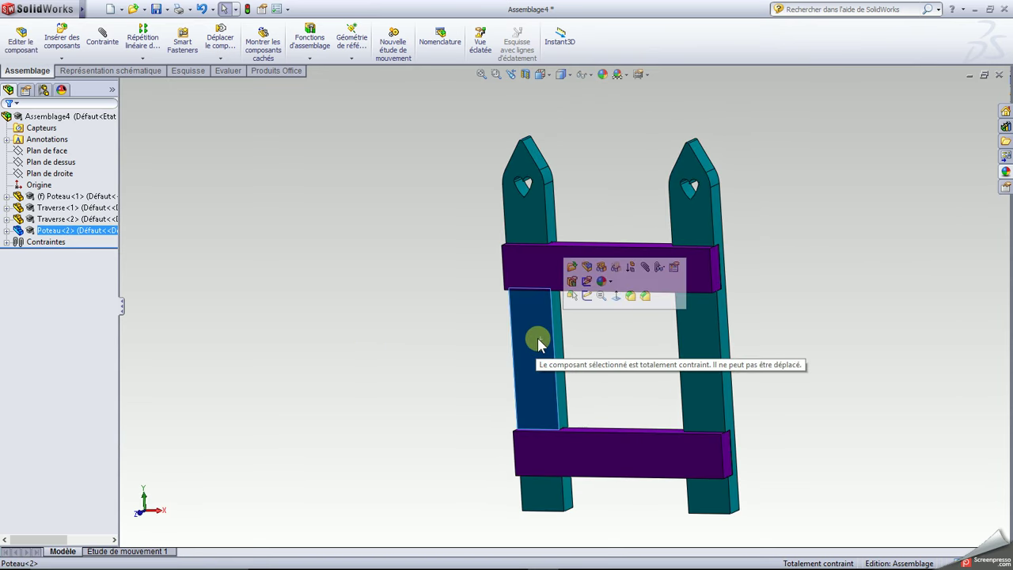
{"action": "left_click", "coordinate": [601, 336]}
{"action": "mouse_move", "coordinate": [796, 330]}
{"action": "middle_mouse_down"}
{"action": "mouse_move", "coordinate": [809, 308]}
{"action": "mouse_move", "coordinate": [762, 323]}
{"action": "mouse_move", "coordinate": [766, 345]}
{"action": "middle_mouse_up"}
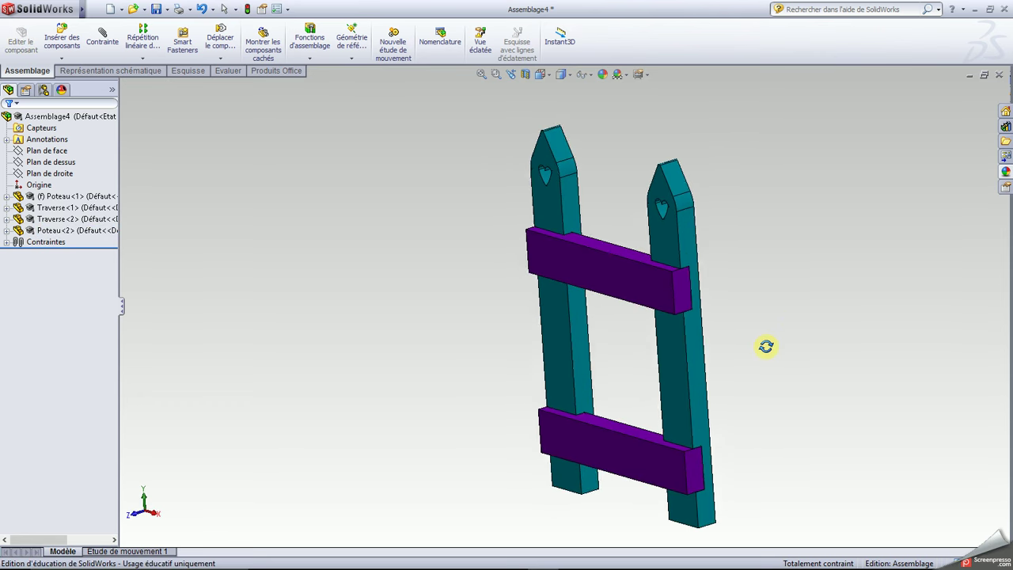